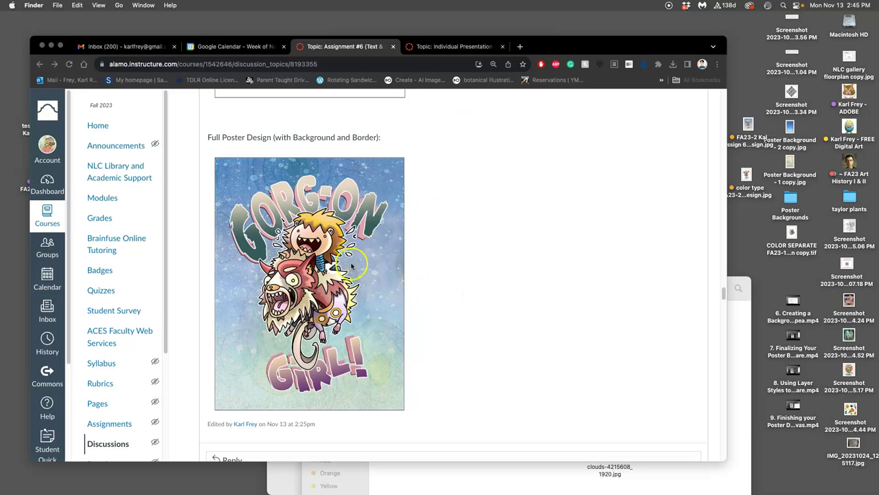
Zoom Chrome in on the Gorg-On Girl poster and enlarge the window to study its details
scroll(351, 264, "up", 1)
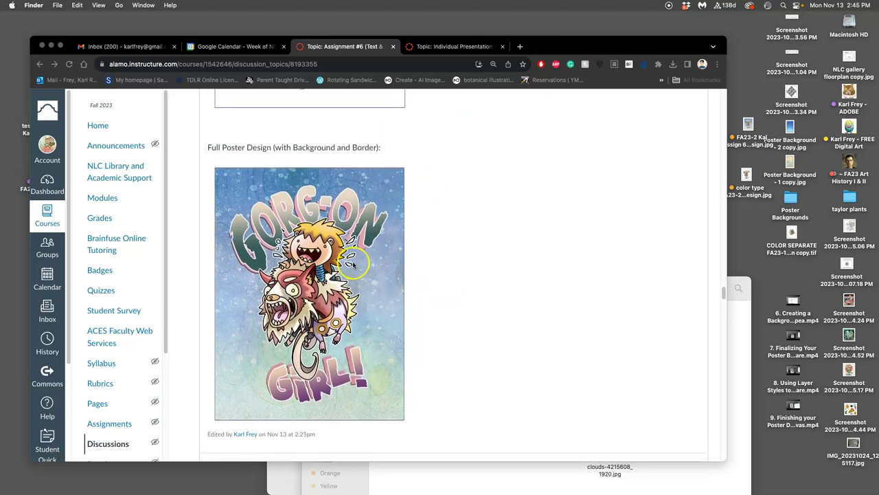
left_click(442, 271)
key("super+equal")
key("super+equal")
key("super+equal")
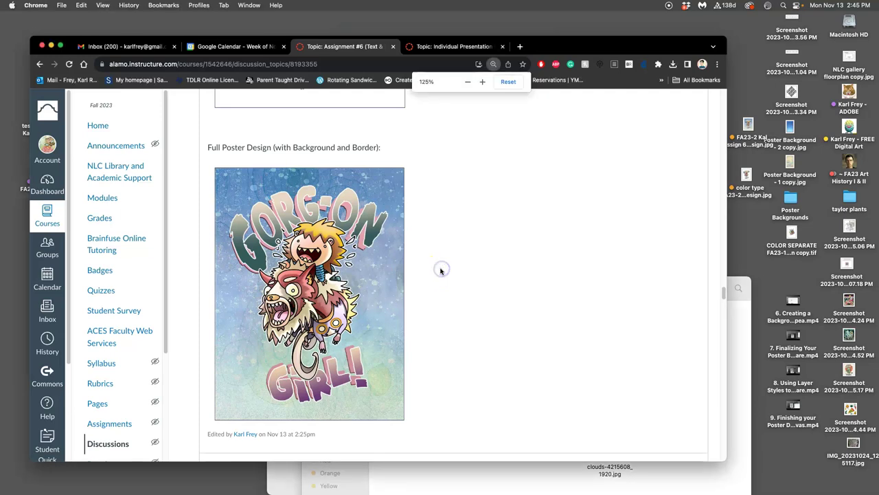
scroll(437, 271, "down", 3)
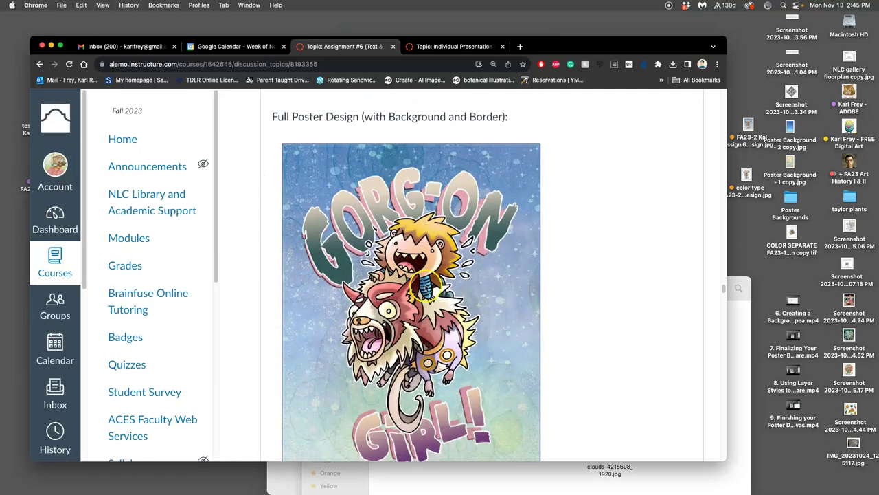
scroll(429, 270, "down", 1)
key("super+equal")
key("super+equal")
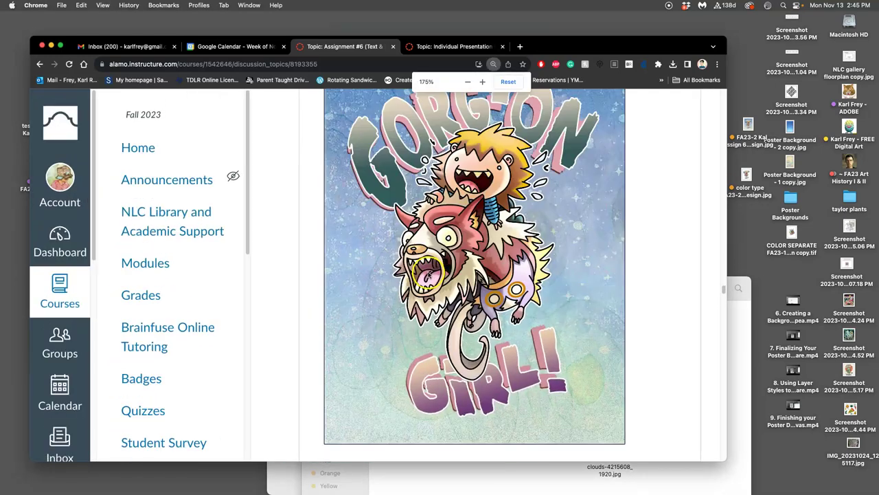
key("super+equal")
key("super+equal")
key("super+equal")
key("super+equal")
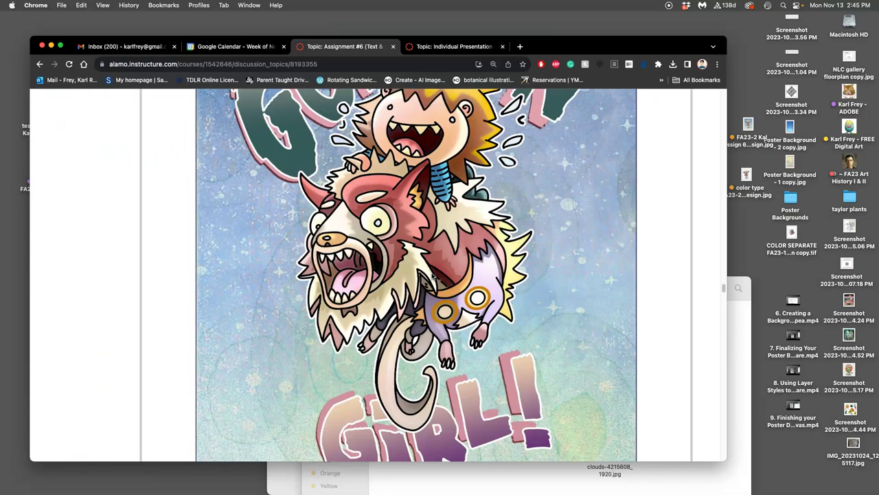
scroll(432, 277, "down", 2)
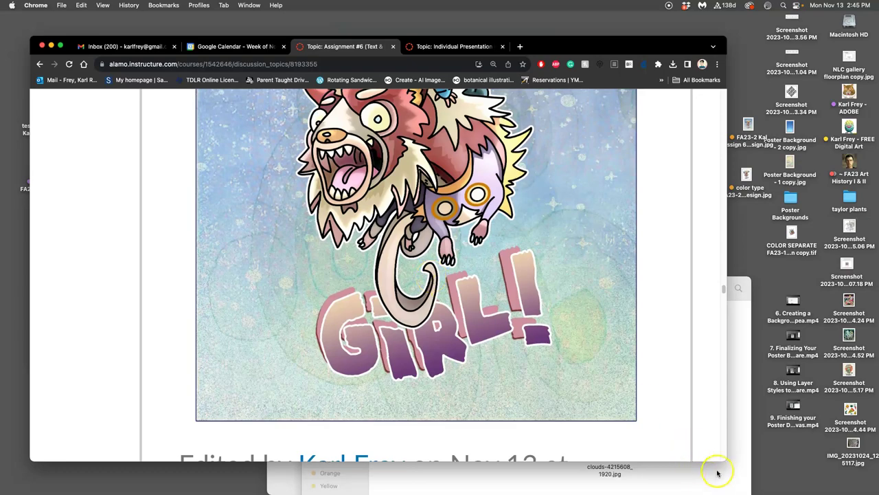
left_click_drag(721, 459, 778, 494)
scroll(691, 439, "down", 2)
scroll(581, 371, "up", 10)
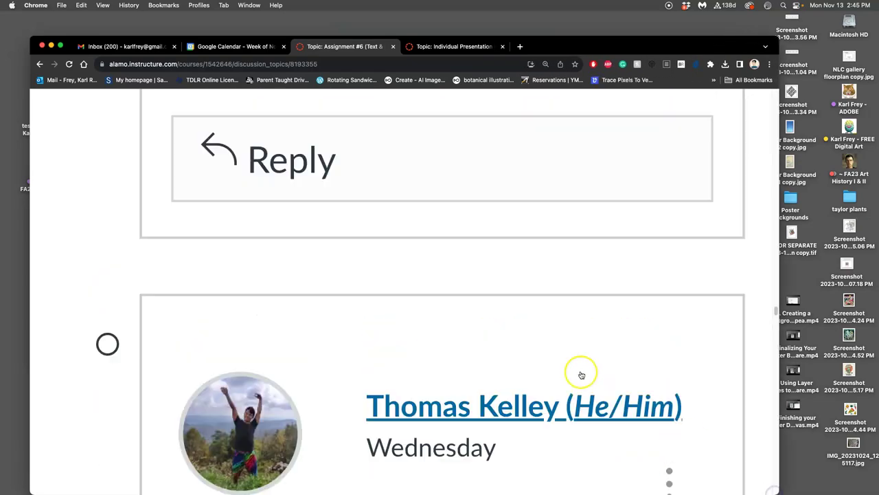
scroll(581, 374, "up", 5)
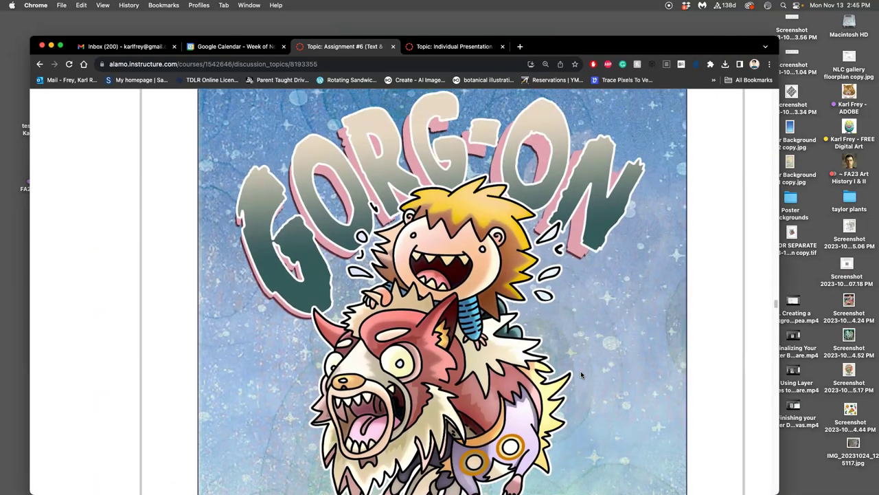
scroll(582, 373, "down", 1)
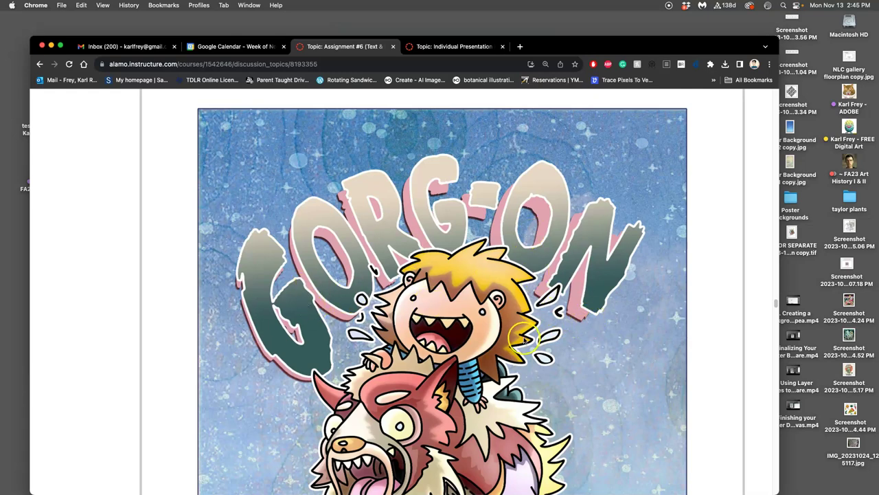
scroll(524, 339, "down", 8)
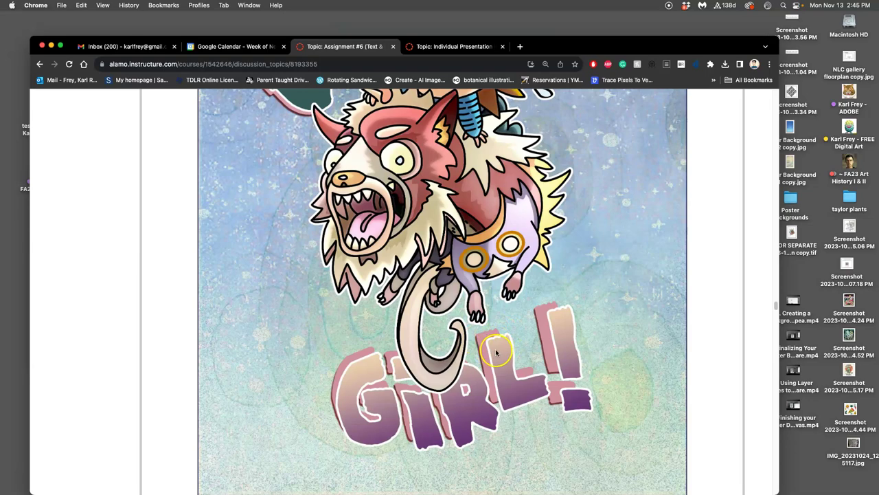
scroll(496, 338, "up", 10)
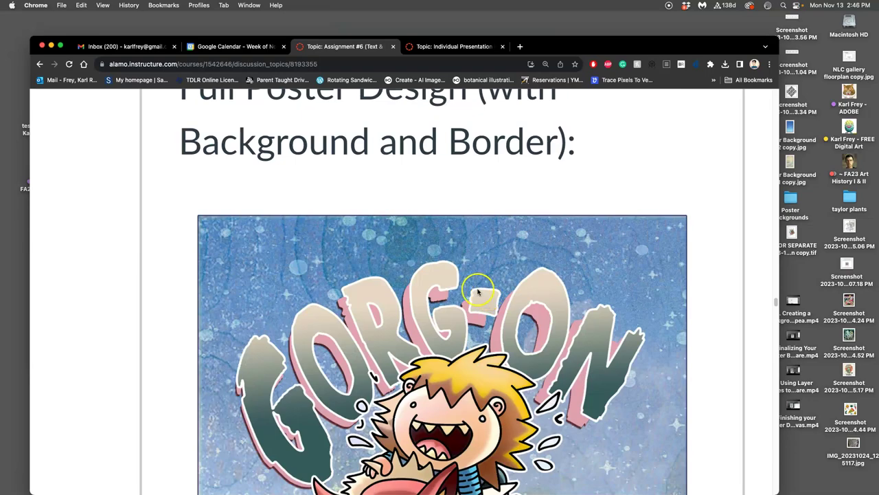
Zoom the page back out to about 150% so the whole poster is visible
key("super+minus")
key("super+minus")
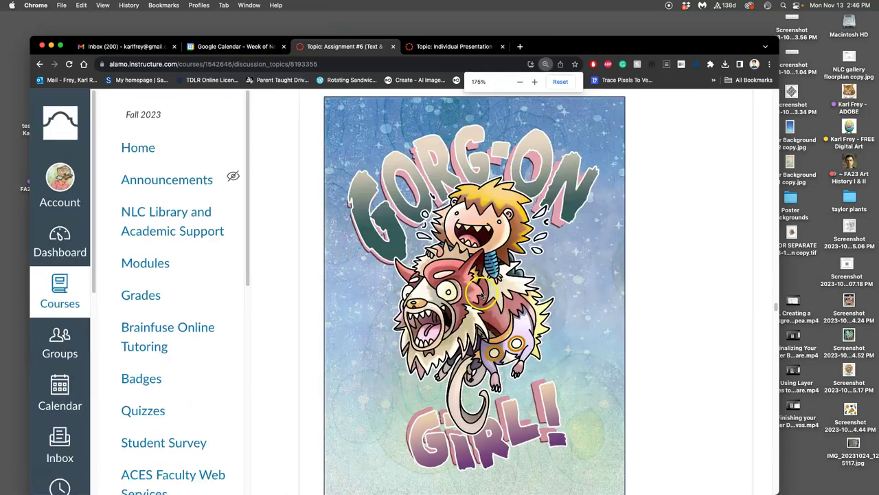
key("super+minus")
scroll(349, 254, "up", 2)
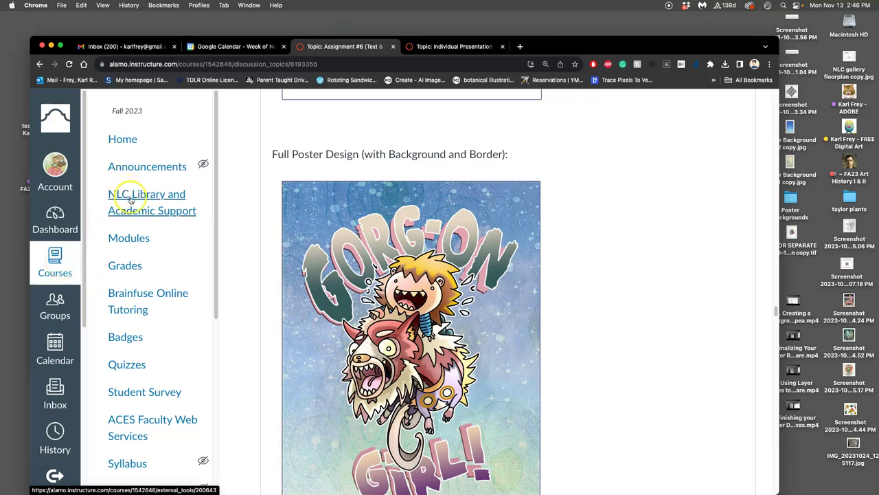
Open the course Home page in a new tab and go to the Assignment Sheets page
right_click(121, 141)
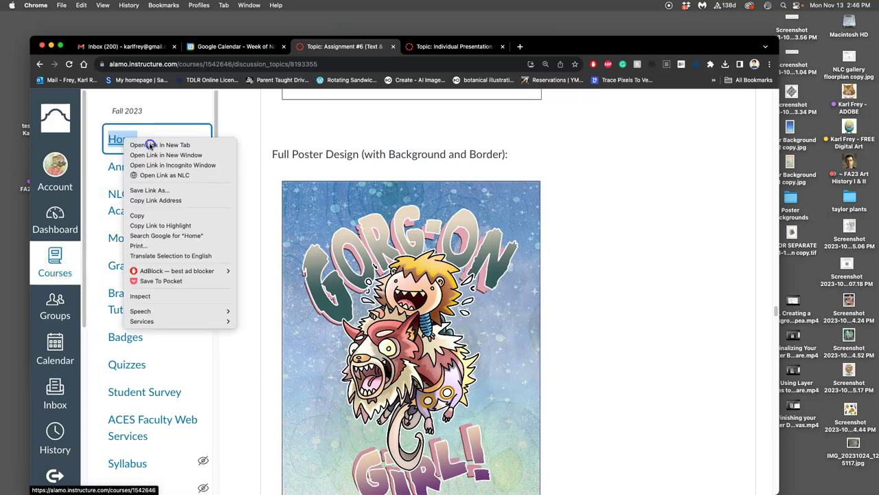
left_click(151, 145)
left_click(443, 47)
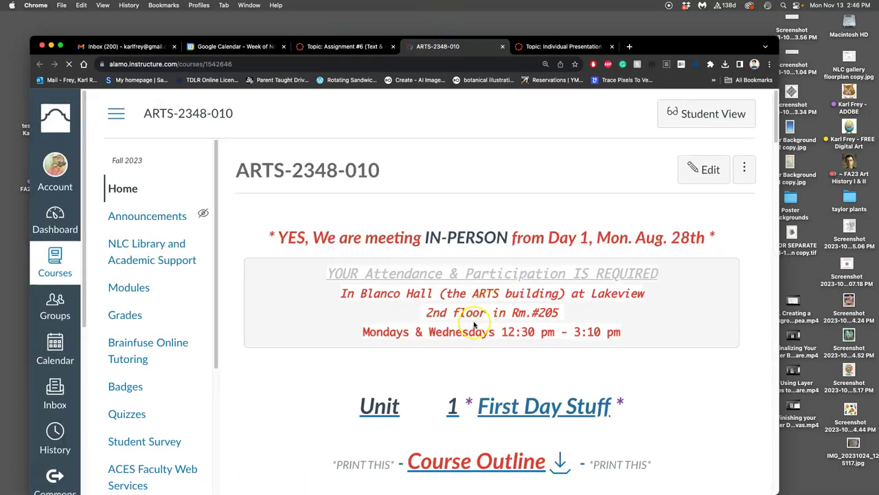
scroll(471, 321, "down", 5)
scroll(471, 323, "down", 5)
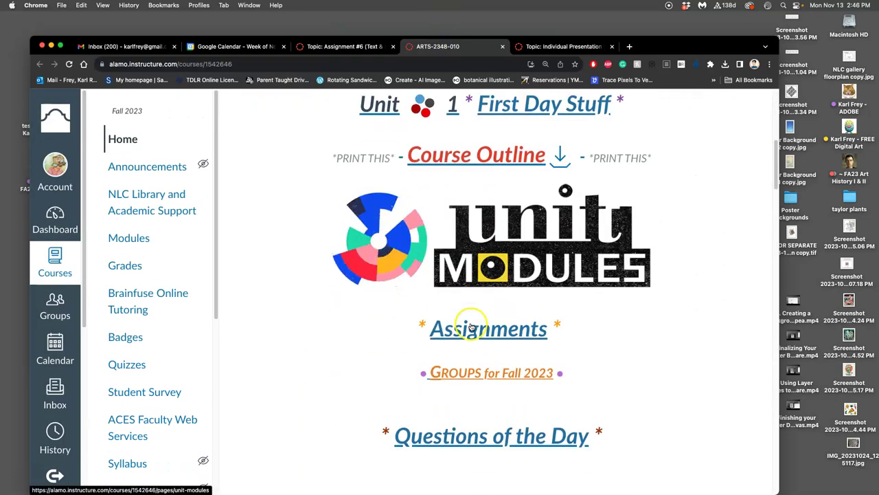
left_click(509, 333)
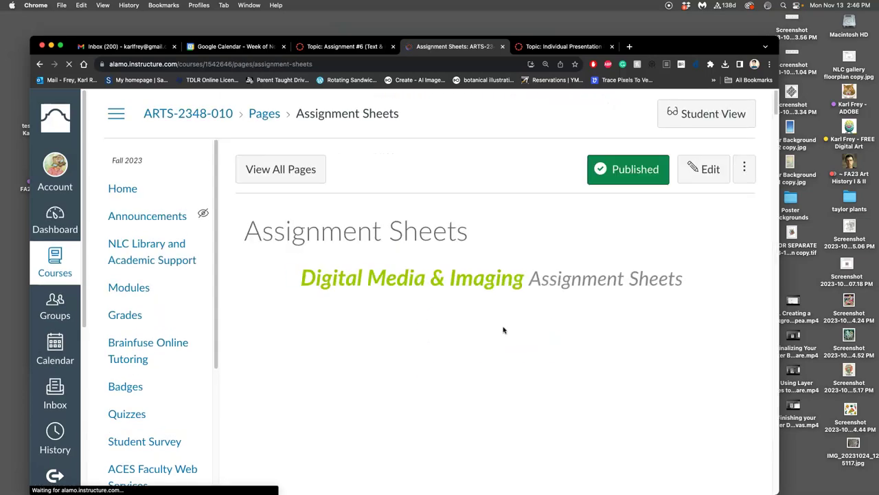
scroll(502, 327, "down", 10)
scroll(502, 327, "down", 15)
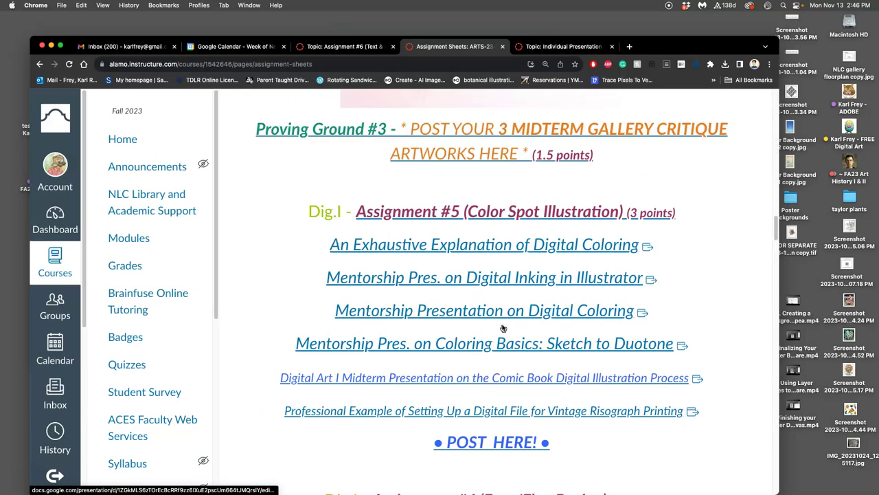
scroll(502, 327, "down", 3)
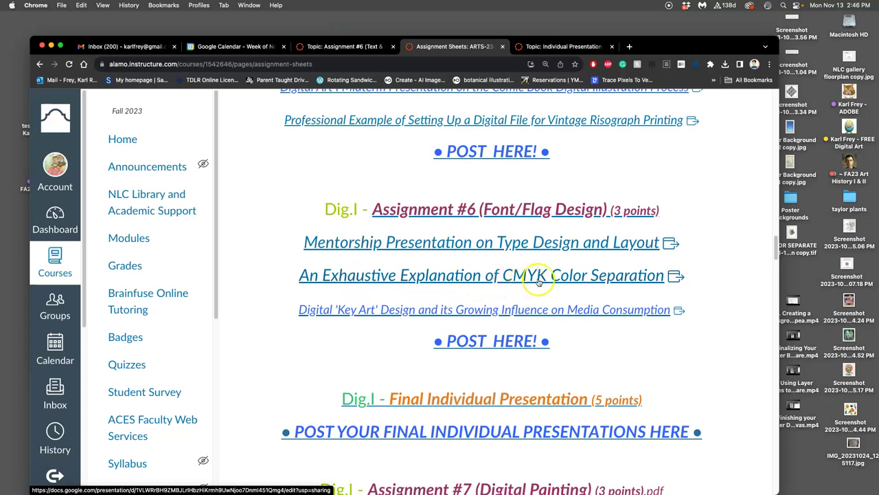
Open the CMYK Color Separation slides in a new tab and switch to that presentation
right_click(511, 278)
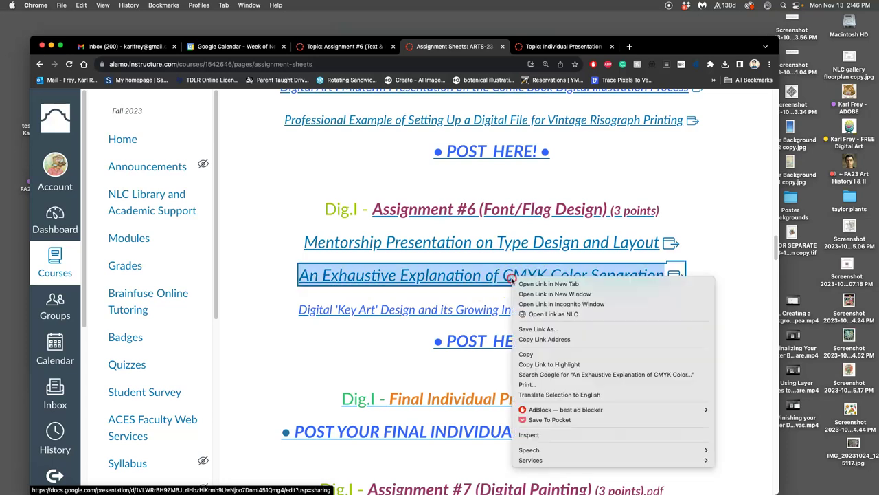
left_click(522, 282)
scroll(497, 289, "up", 5)
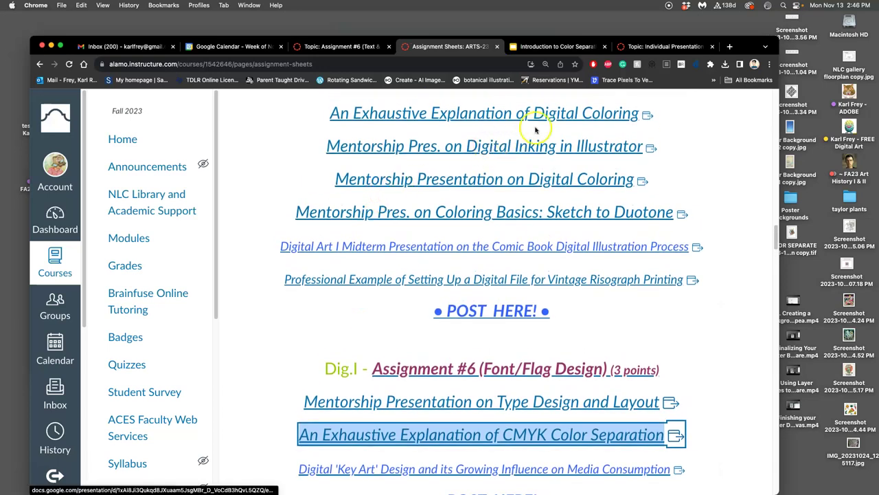
scroll(500, 320, "down", 10)
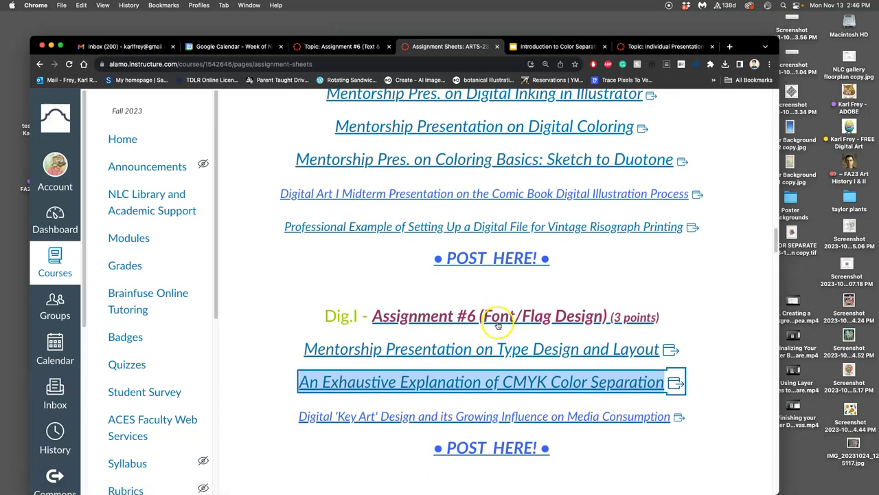
scroll(498, 324, "down", 3)
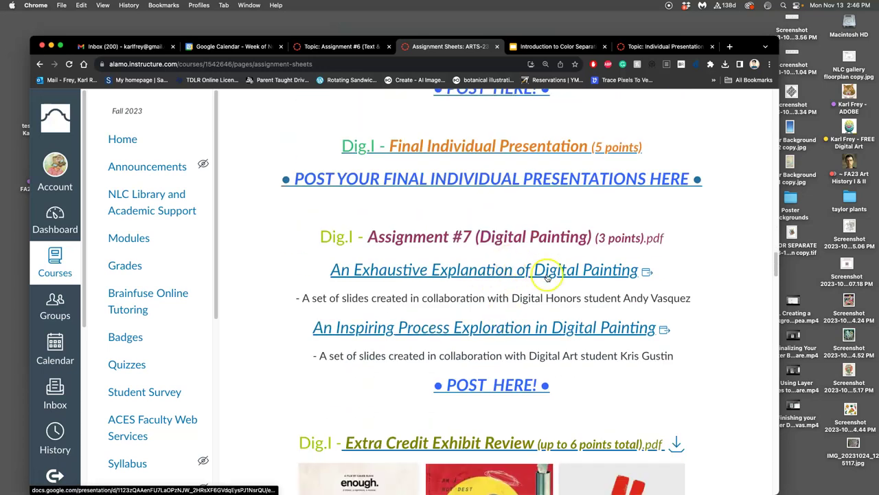
scroll(528, 235, "up", 4)
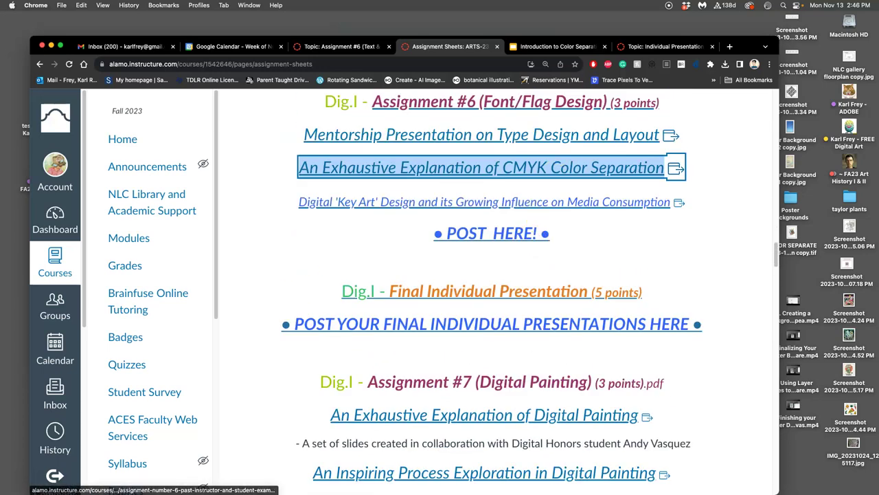
left_click(553, 46)
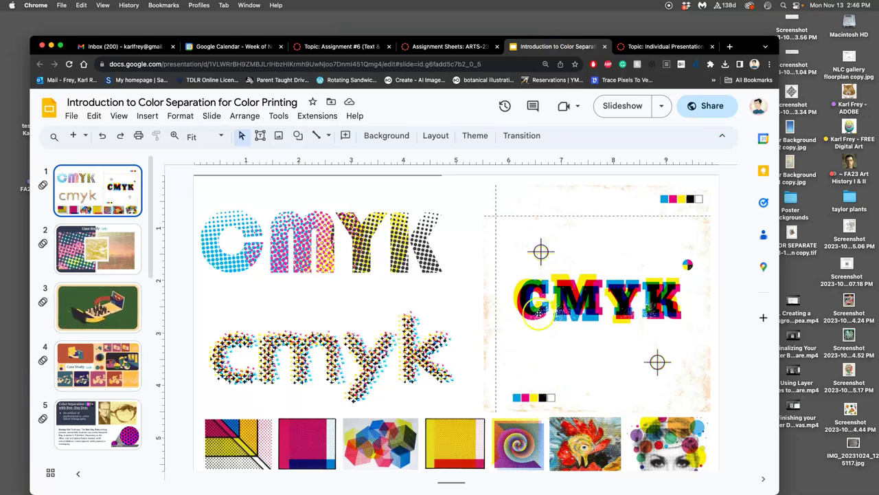
Start presenting the color separation deck as a full-screen slideshow
left_click(622, 110)
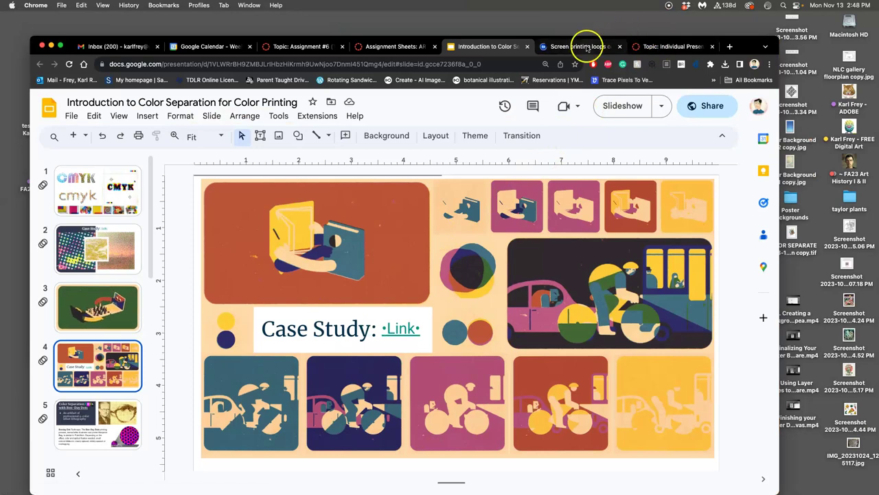
Switch to the Screen printing loops project and scroll through its animated screen-print frames
left_click(585, 47)
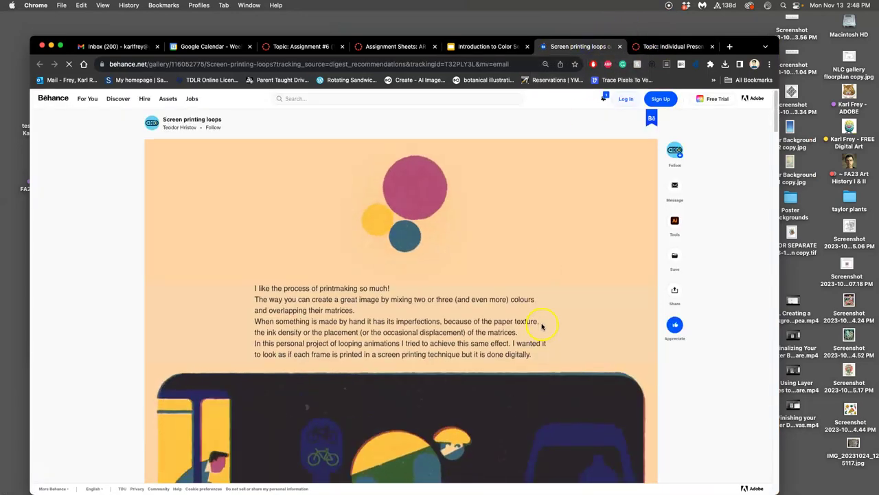
scroll(542, 324, "down", 5)
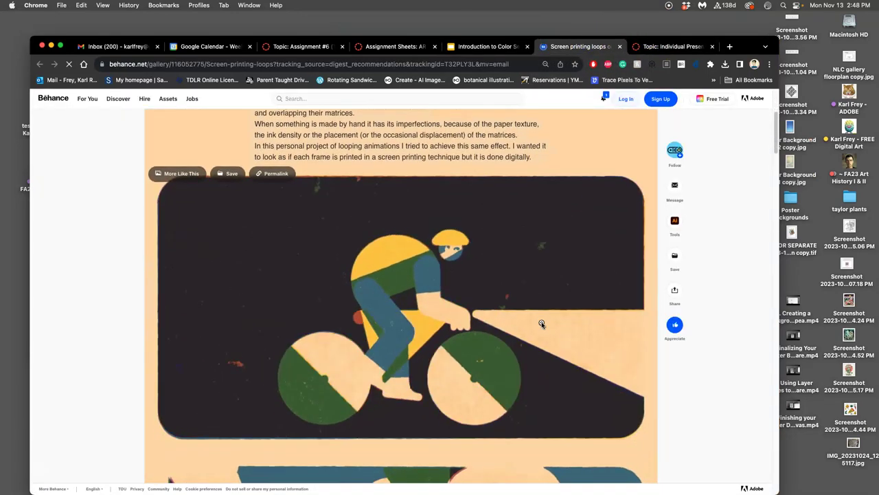
scroll(427, 316, "down", 6)
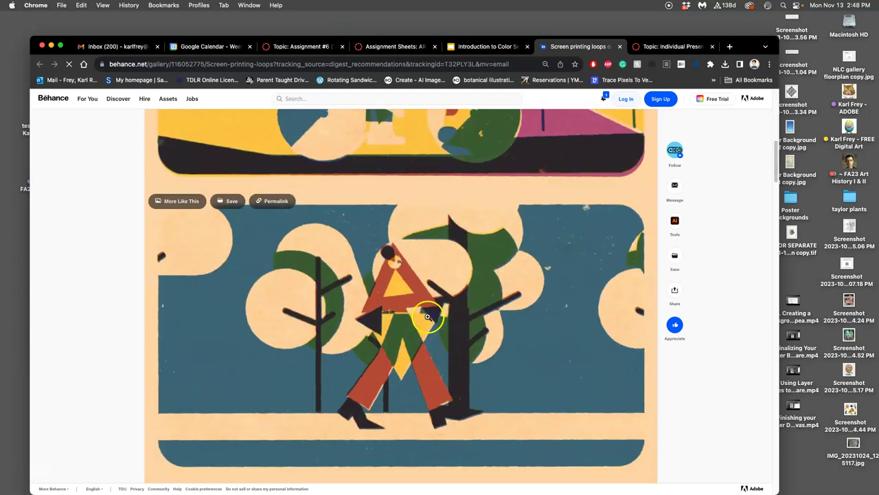
scroll(471, 316, "down", 3)
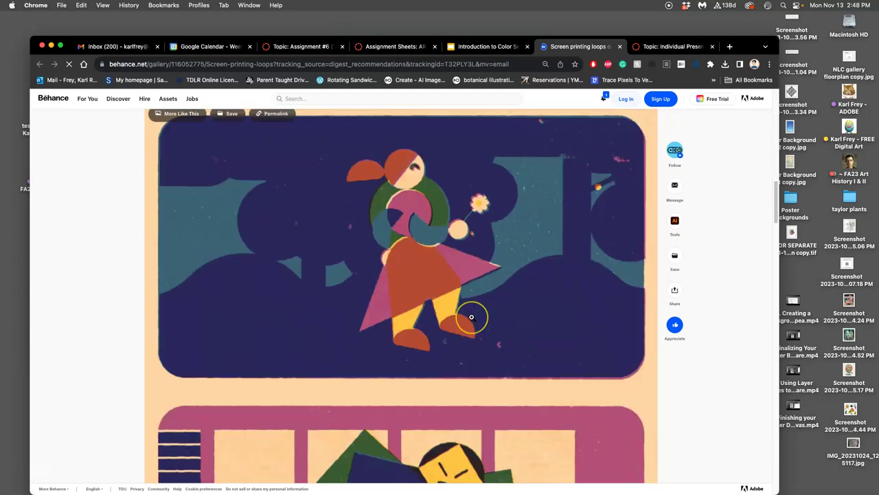
scroll(471, 316, "down", 3)
scroll(426, 312, "up", 3)
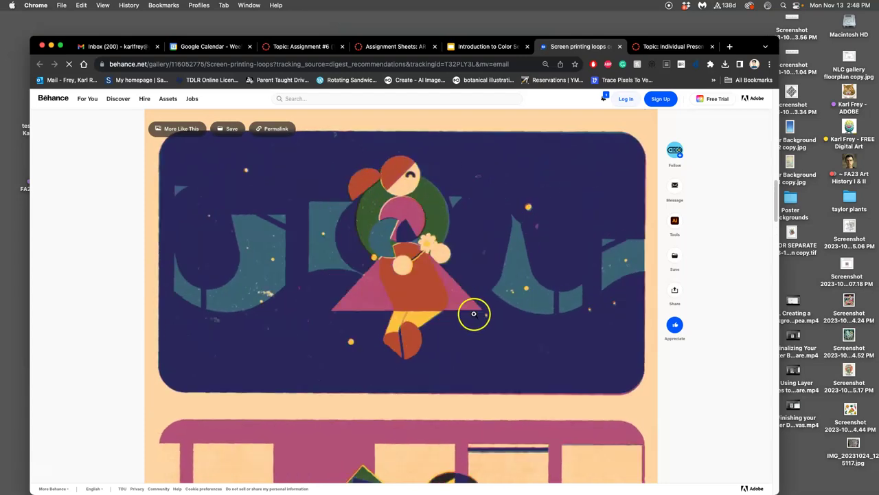
scroll(475, 314, "down", 5)
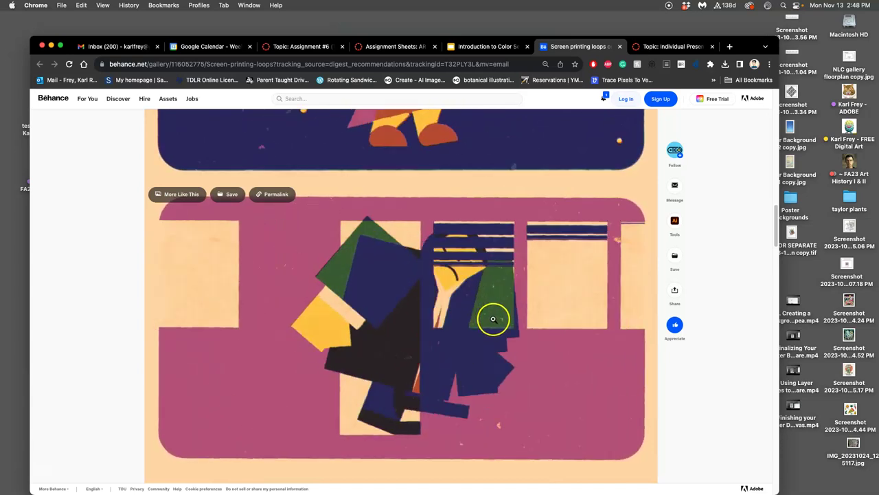
scroll(494, 319, "down", 7)
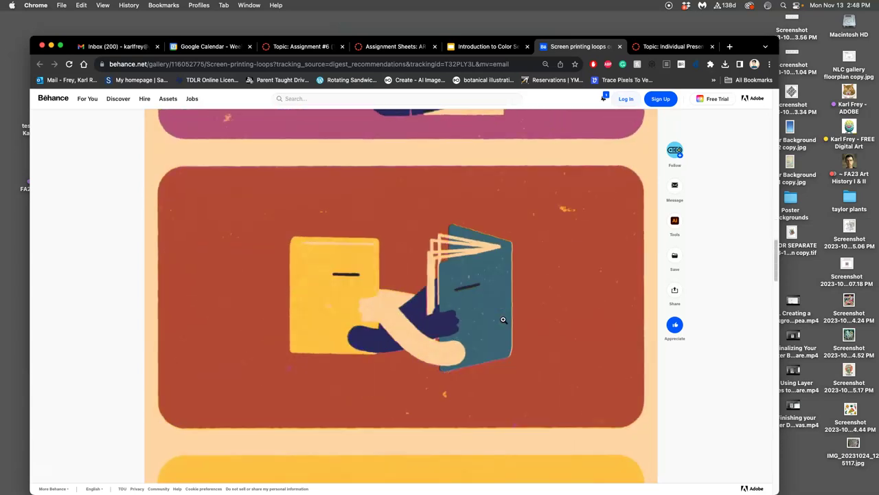
scroll(484, 315, "down", 1)
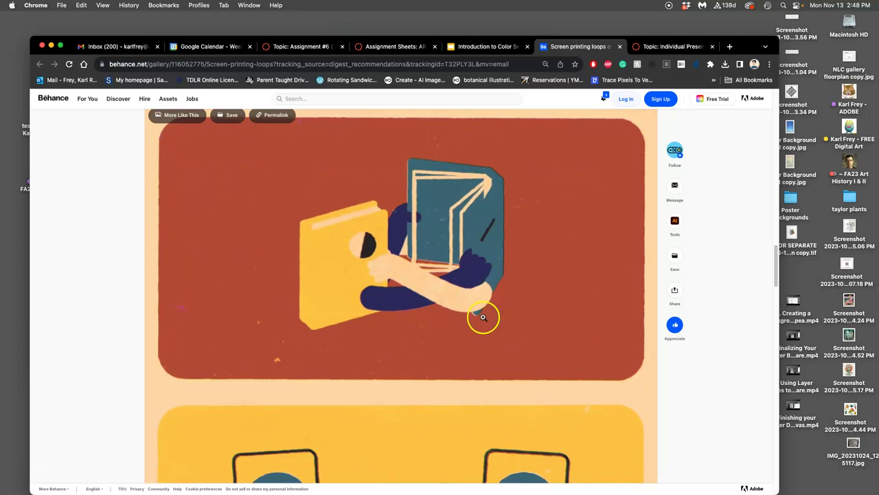
scroll(484, 317, "down", 5)
scroll(491, 317, "down", 2)
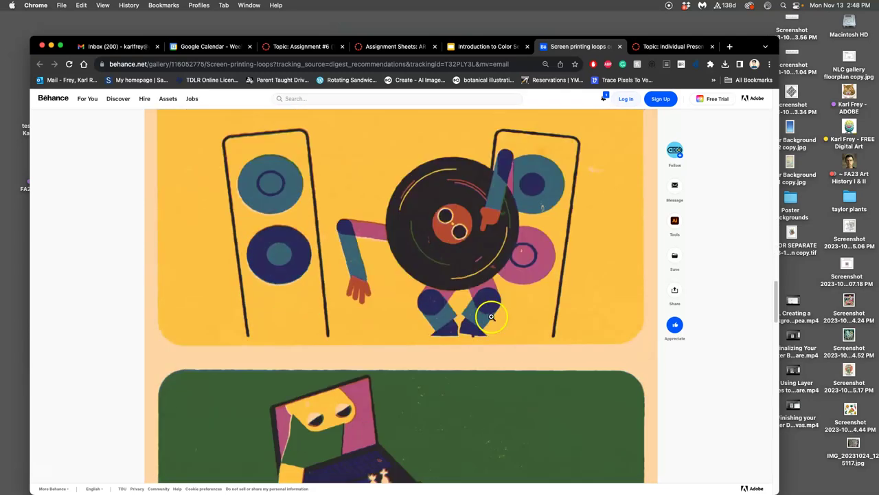
scroll(491, 316, "down", 4)
scroll(491, 316, "down", 2)
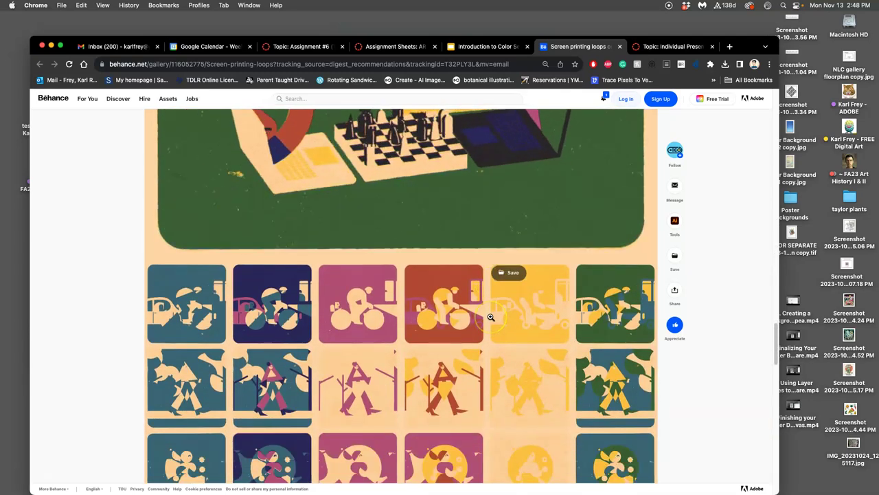
scroll(491, 316, "down", 1)
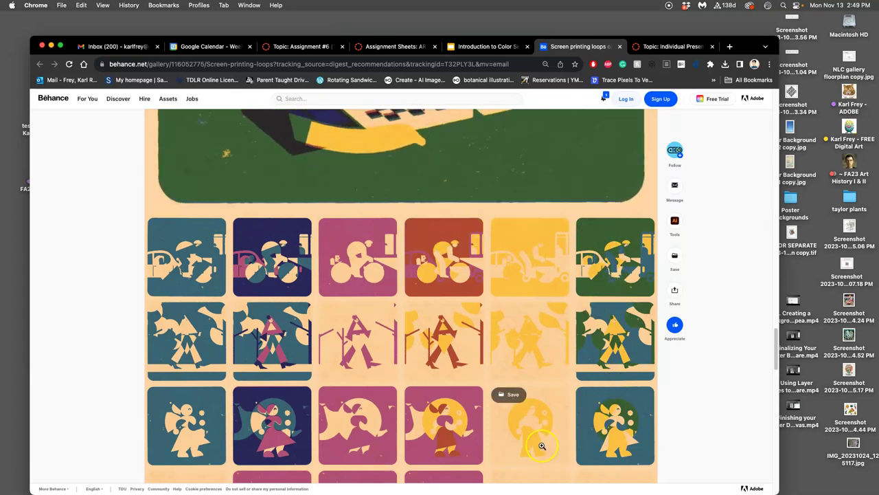
scroll(515, 400, "down", 10)
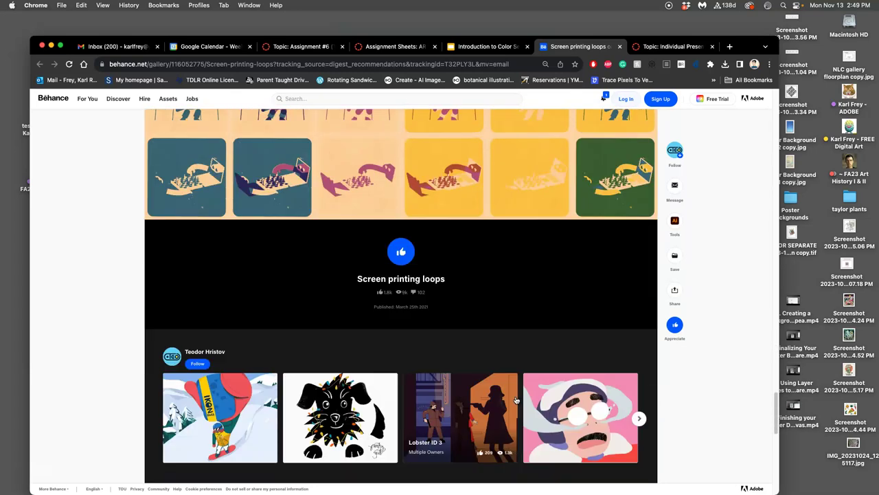
Scroll back up to the artist's statement, checking the Behance notifications along the way
scroll(512, 395, "up", 10)
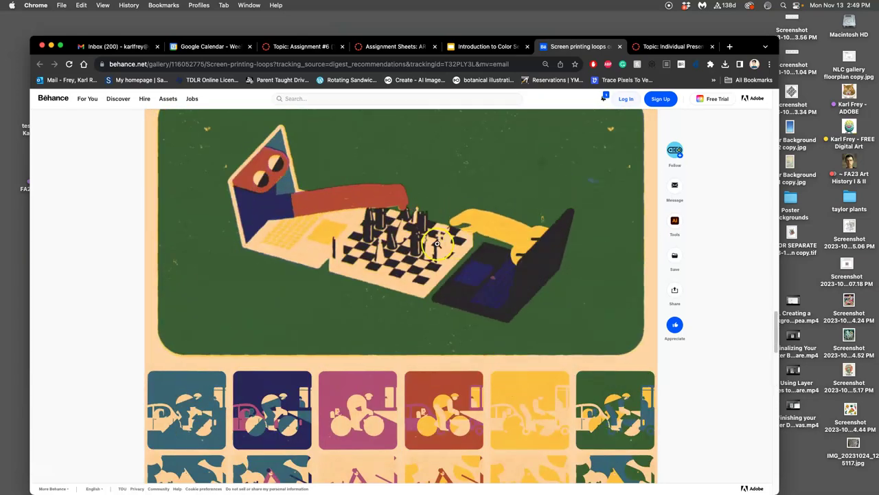
scroll(508, 199, "up", 10)
left_click(603, 99)
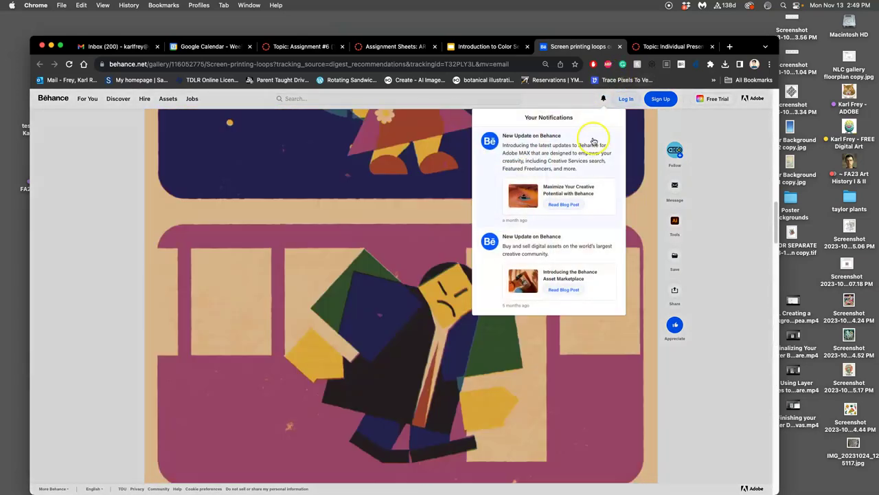
scroll(418, 232, "up", 10)
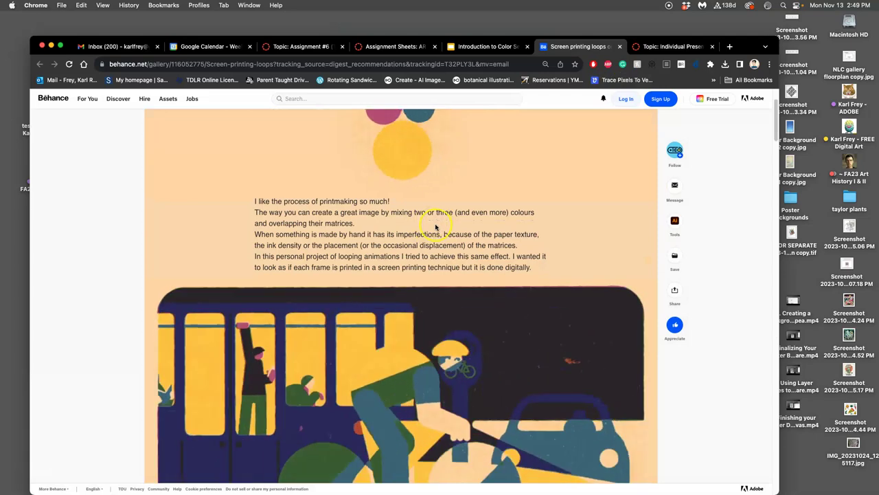
scroll(433, 222, "down", 2)
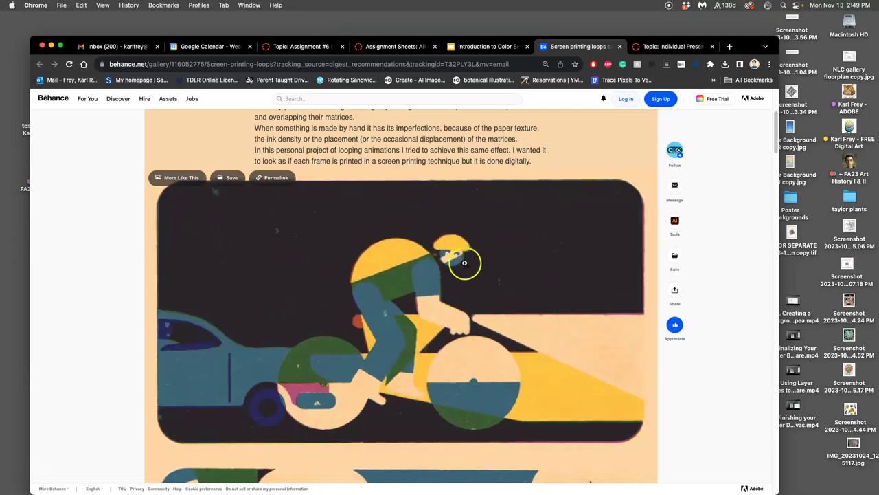
scroll(464, 262, "down", 20)
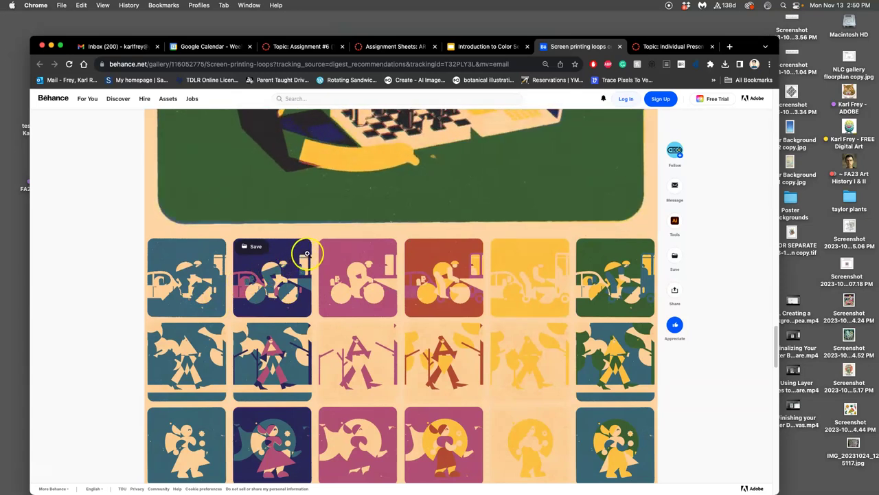
scroll(307, 255, "up", 5)
scroll(306, 256, "up", 3)
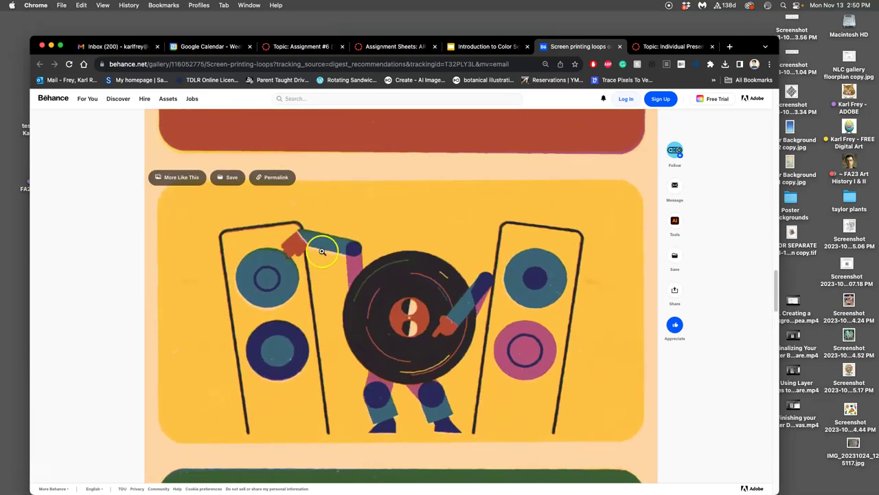
scroll(322, 252, "down", 15)
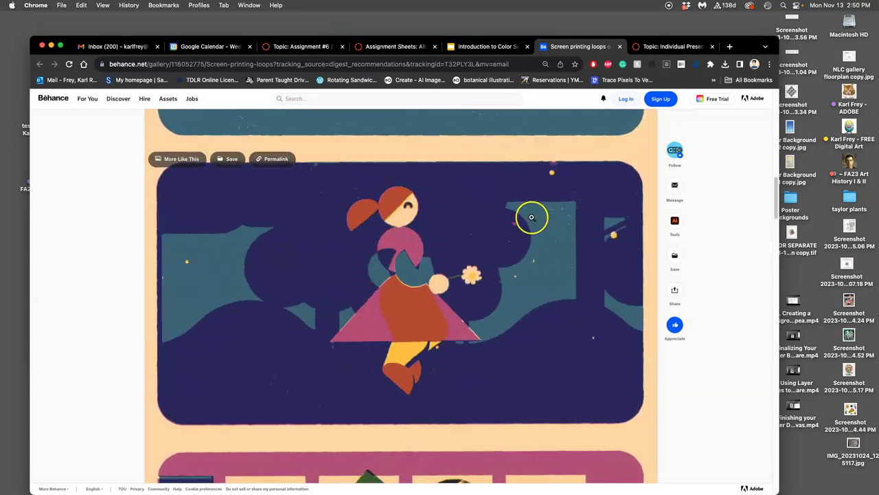
scroll(522, 216, "up", 2)
scroll(520, 217, "down", 2)
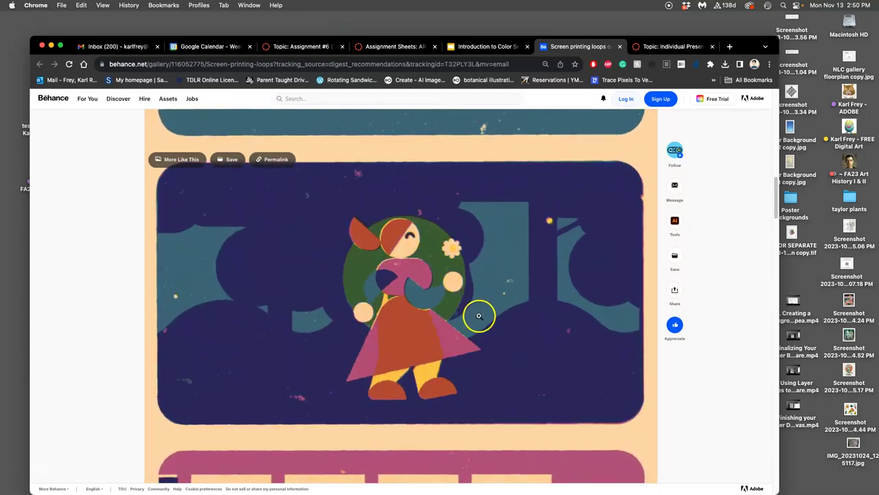
Return to the color separation deck and select slide 5, 'Color Separation CMYK with Ben-Day Dots'
left_click(484, 47)
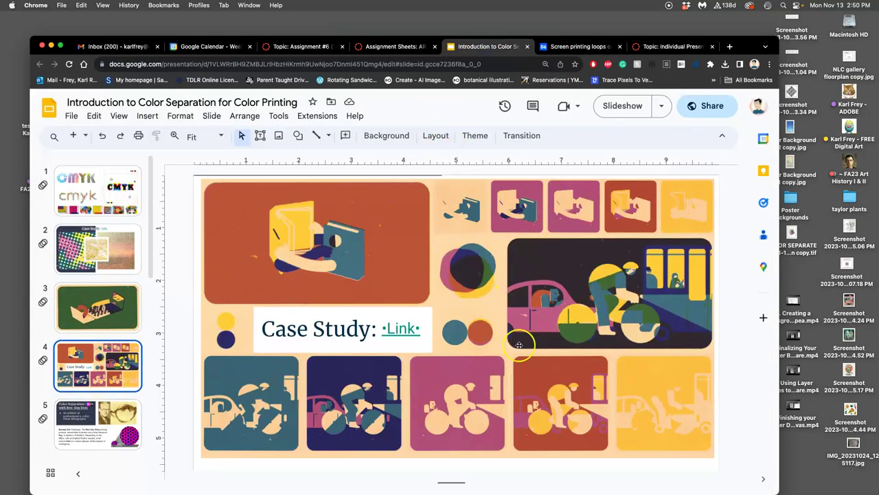
left_click(107, 392)
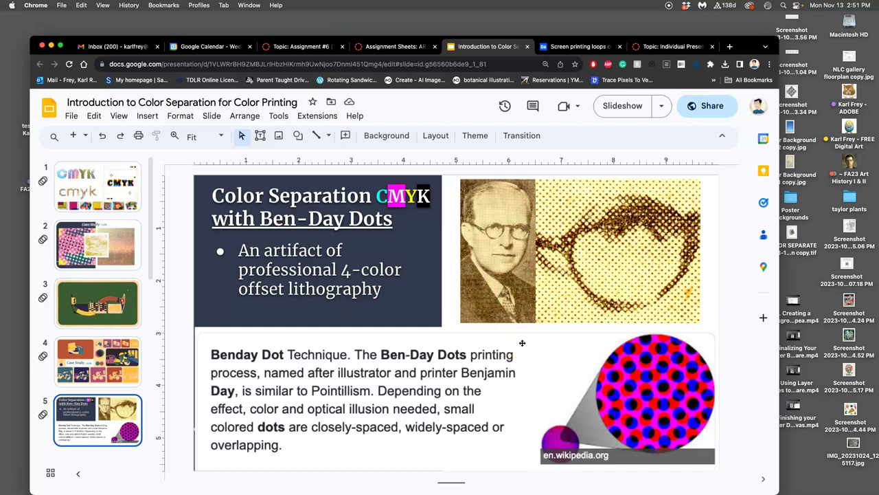
Advance from slide 5 to slide 6, the 'DIGITAL Coloring Primer' lemon slide
key("Down")
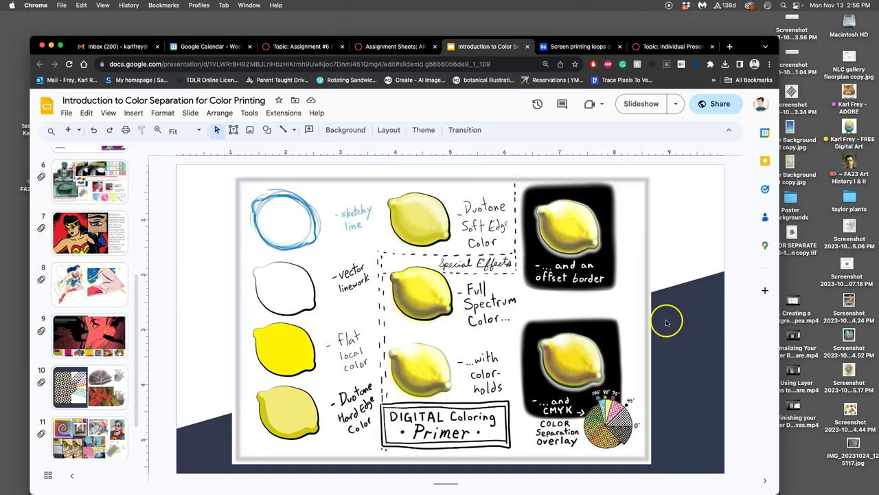
Select slide 10, which shows the CMYK halftone rosettes and screen-angle diagrams
left_click(100, 389)
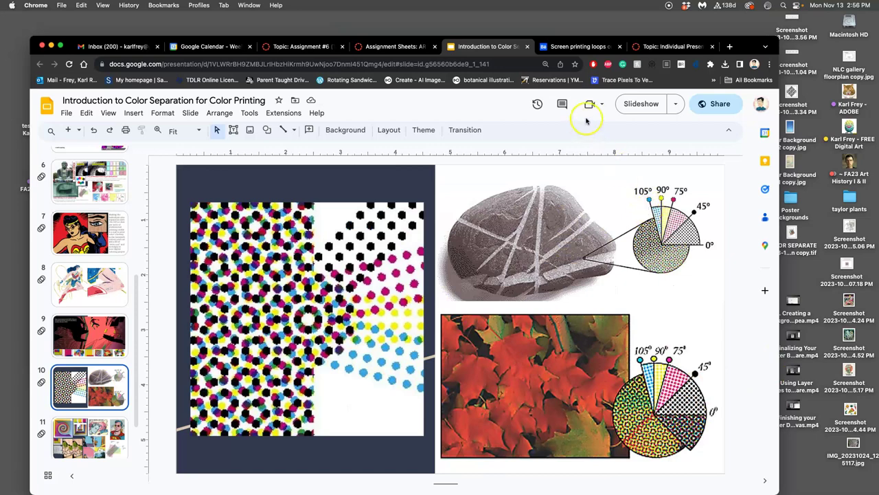
Save the Gorg-on Girl poster image from the Assignment #6 page onto the desktop
left_click(302, 46)
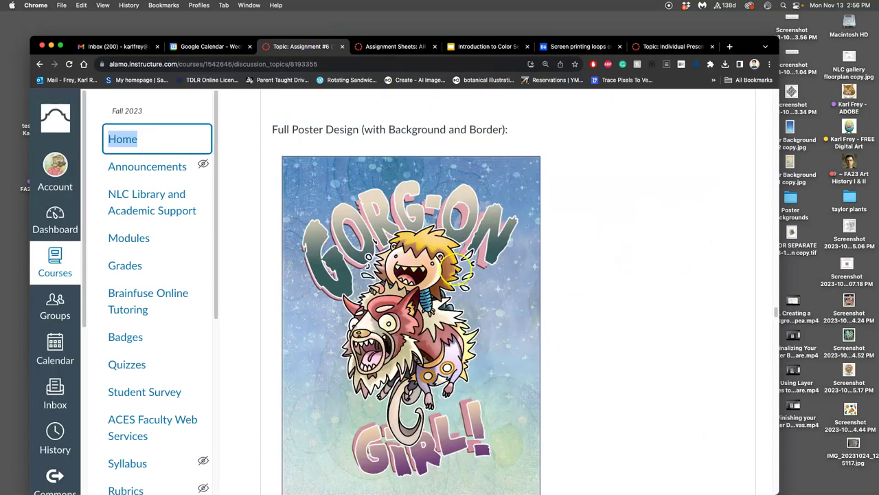
left_click_drag(69, 43, 265, 43)
left_click_drag(145, 85, 120, 83)
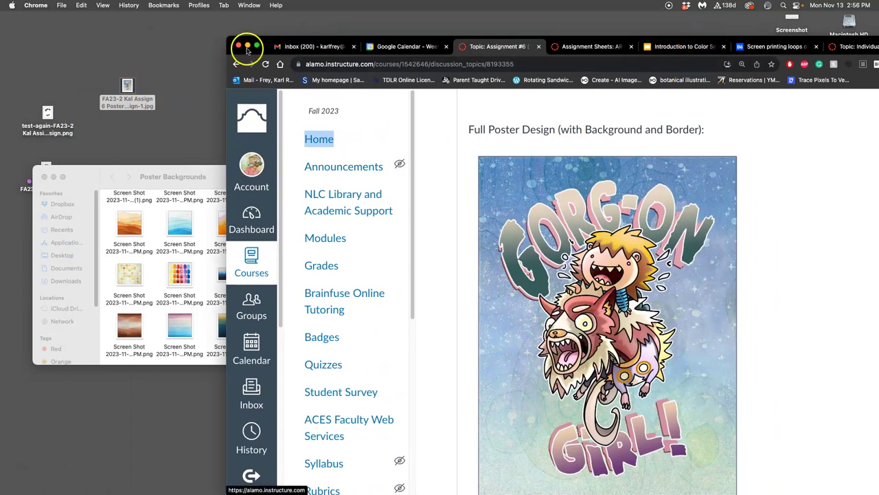
Minimize Chrome and drag the saved poster file onto Photoshop
left_click_drag(265, 39, 158, 32)
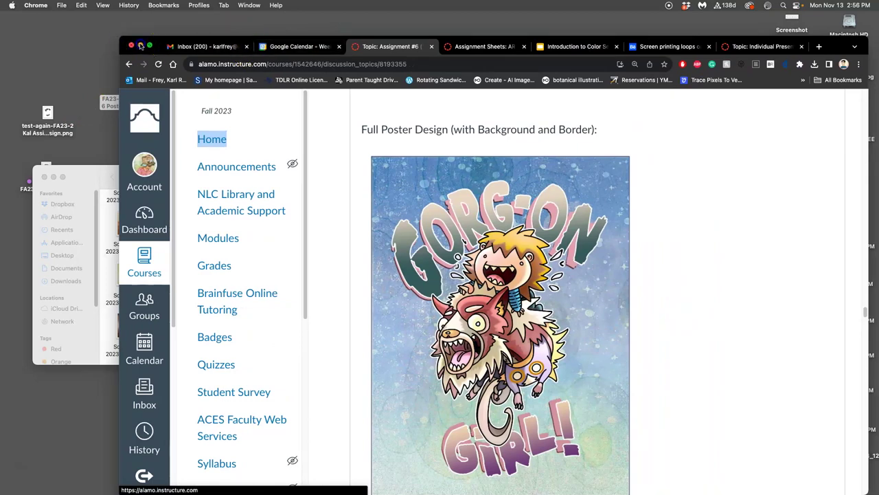
left_click(141, 45)
left_click_drag(124, 88, 11, 108)
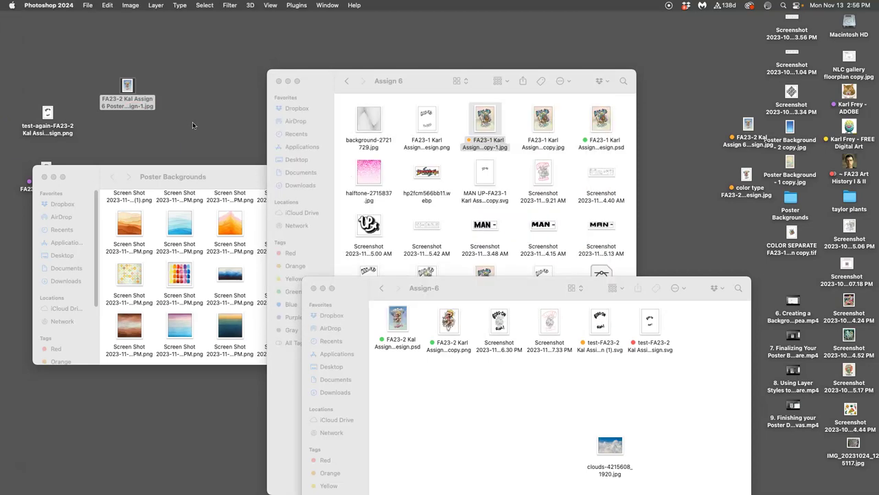
Open the poster JPG, zoom in on the monster's face, then zoom out past the full poster
left_click(209, 122)
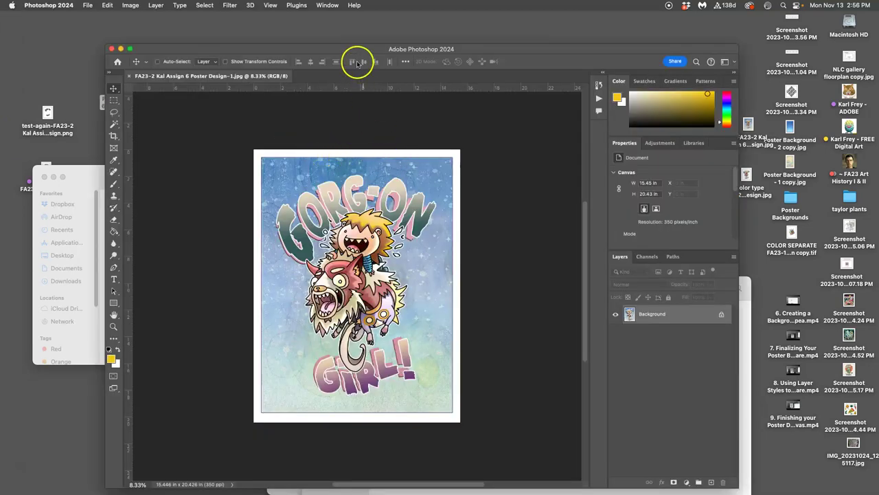
left_click_drag(357, 48, 326, 40)
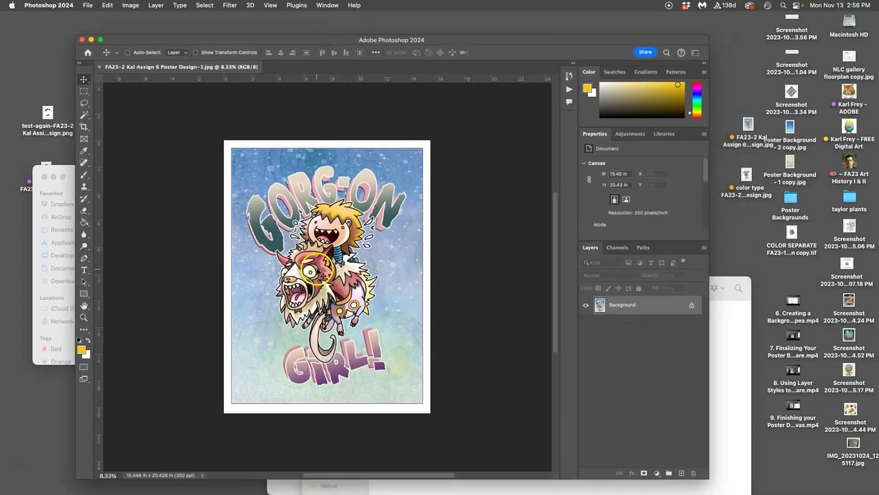
key("super+equal")
key("super+equal")
key("super+equal")
key("super+equal")
key("super+equal")
key("super+equal")
key("super+equal")
key("super+equal")
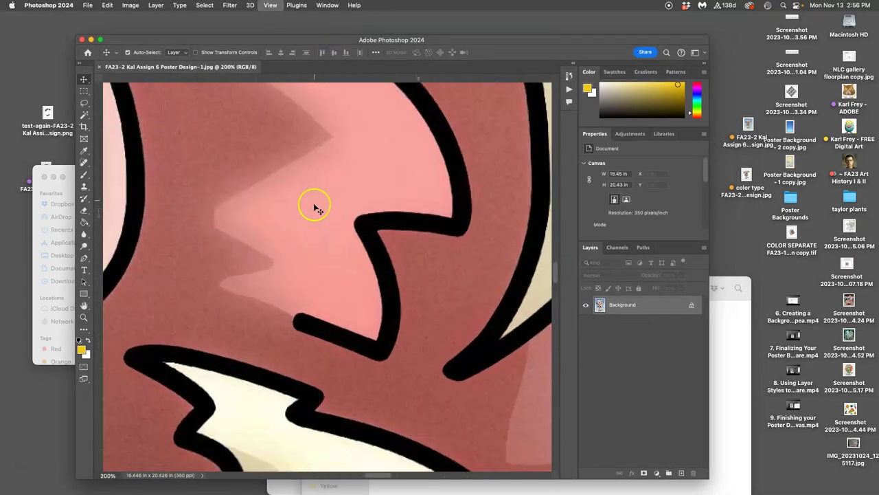
key("super+minus")
key("super+minus")
key("super+minus")
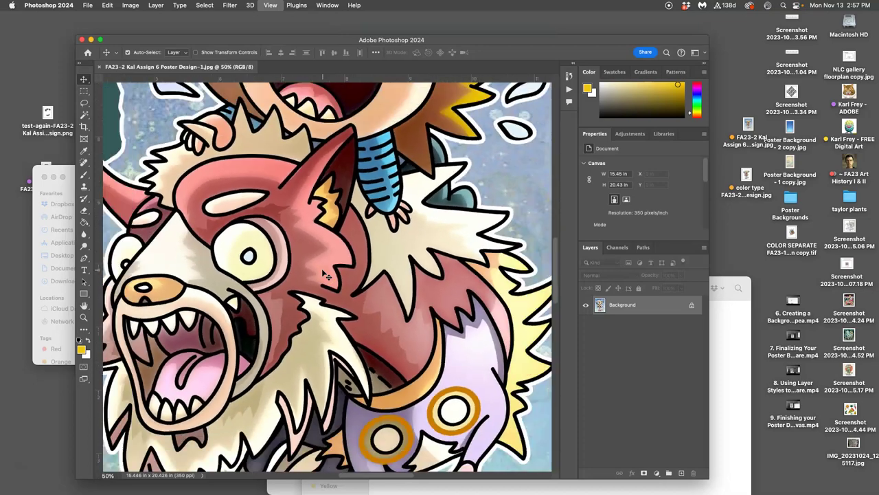
key("super+minus")
key("super+minus")
key("super+minus")
key("super+minus")
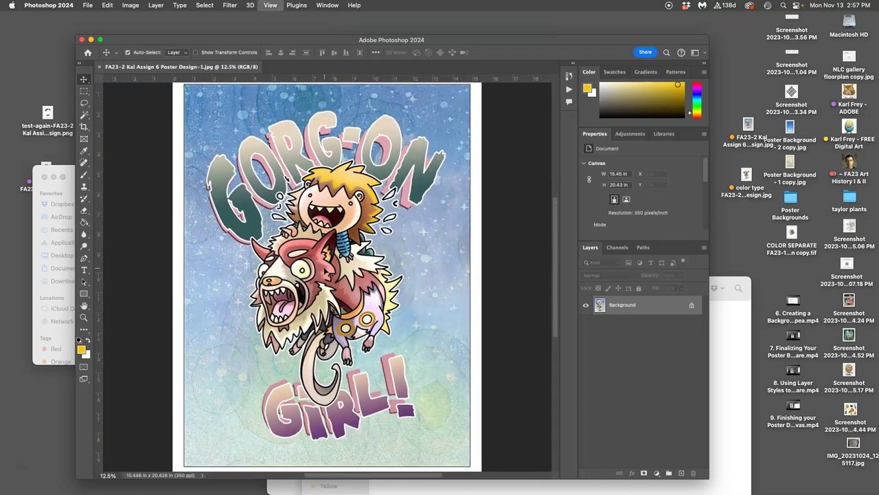
key("super+minus")
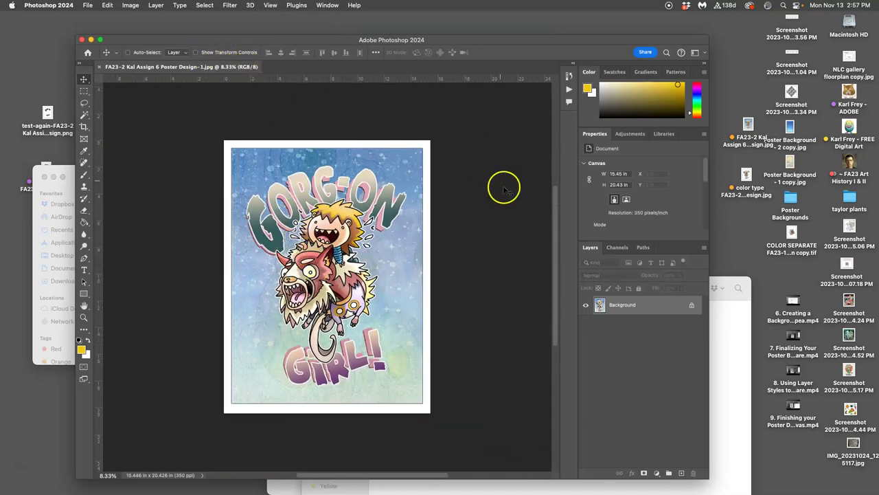
Show the Channels panel, maximize the Photoshop window, and zoom in slightly on the poster
left_click(619, 248)
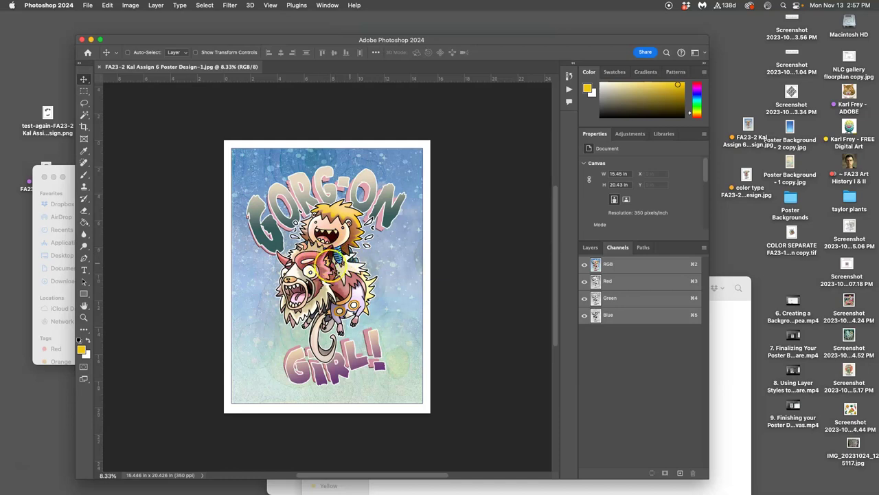
left_click(99, 40)
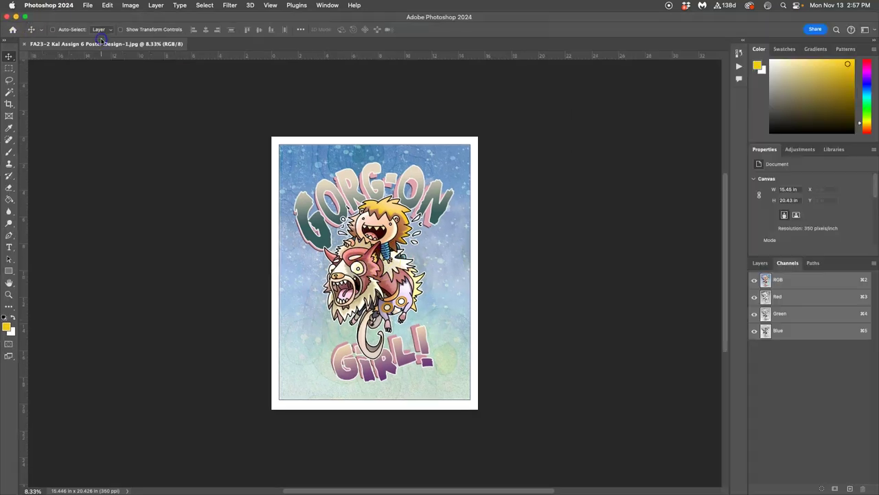
key("super+equal")
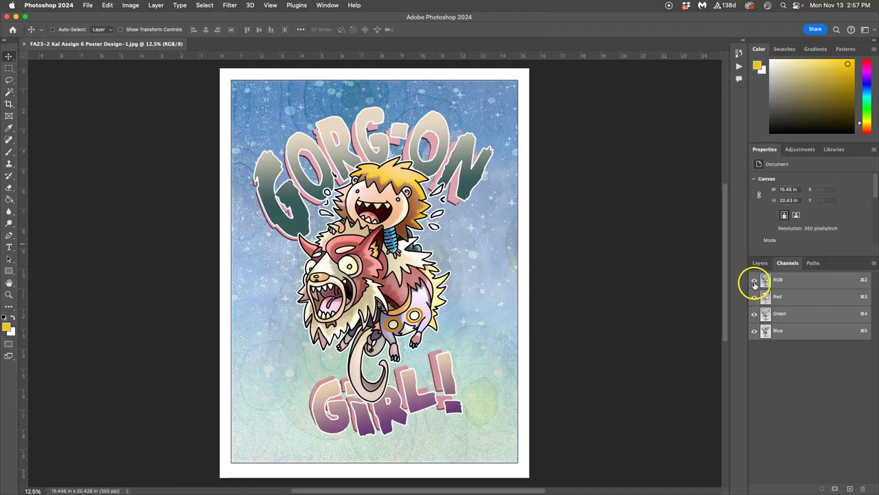
Toggle channel visibility to compare Red+Green, Green alone and full color, ending with Red only
left_click(755, 330)
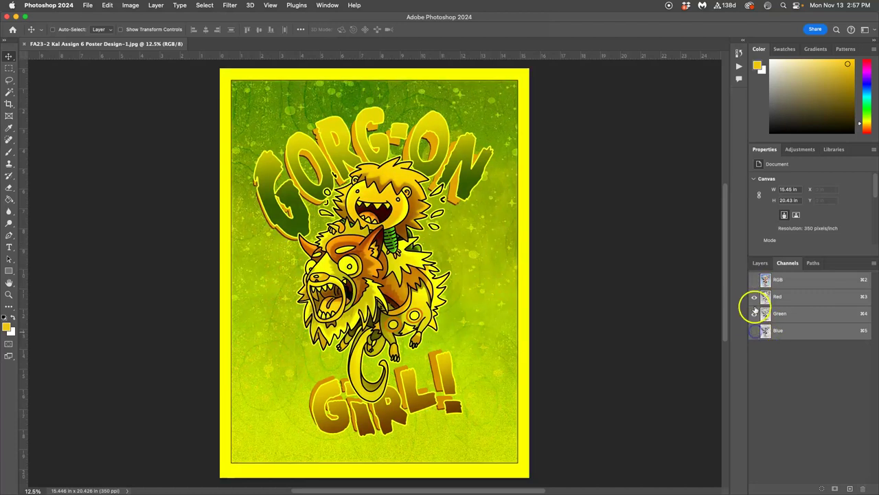
left_click(753, 297)
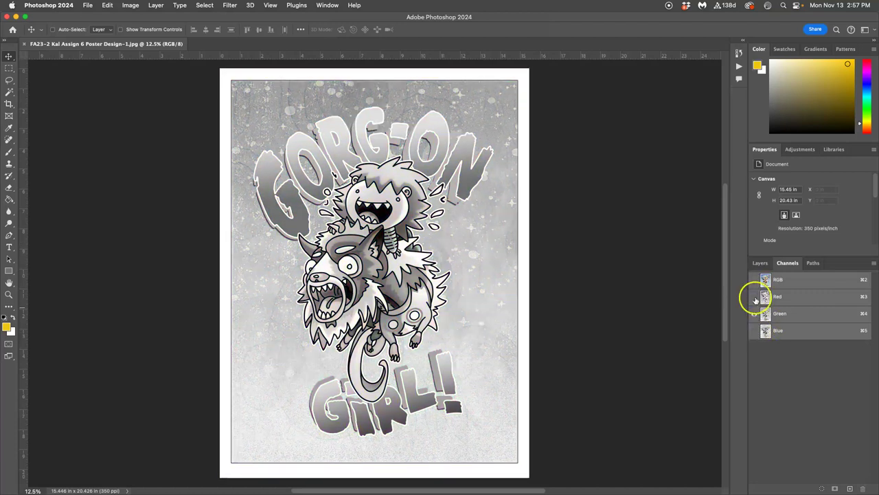
left_click(754, 296)
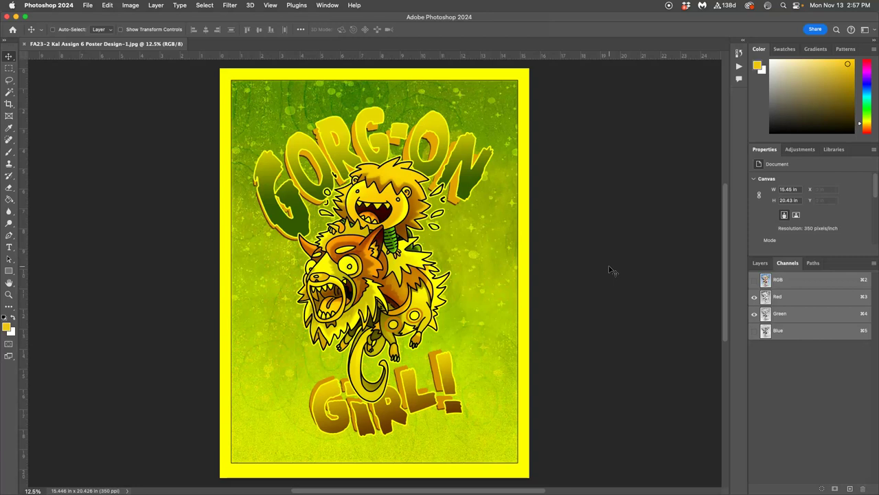
left_click(754, 331)
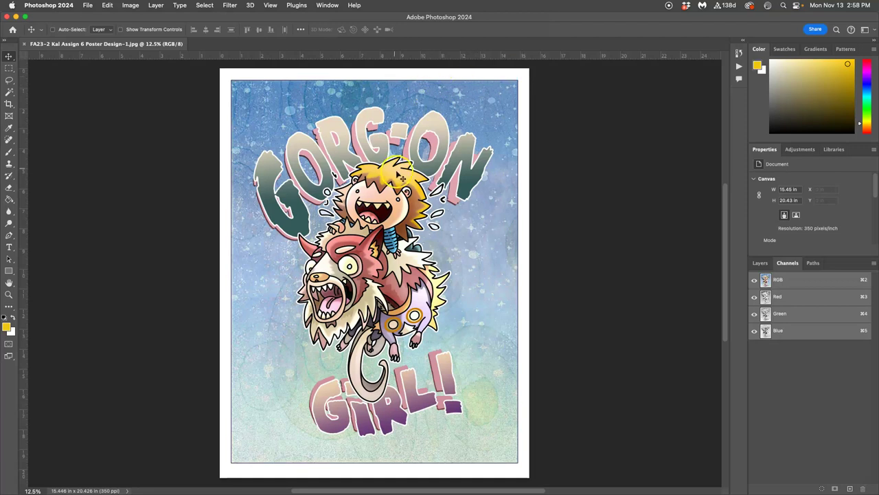
left_click(754, 330)
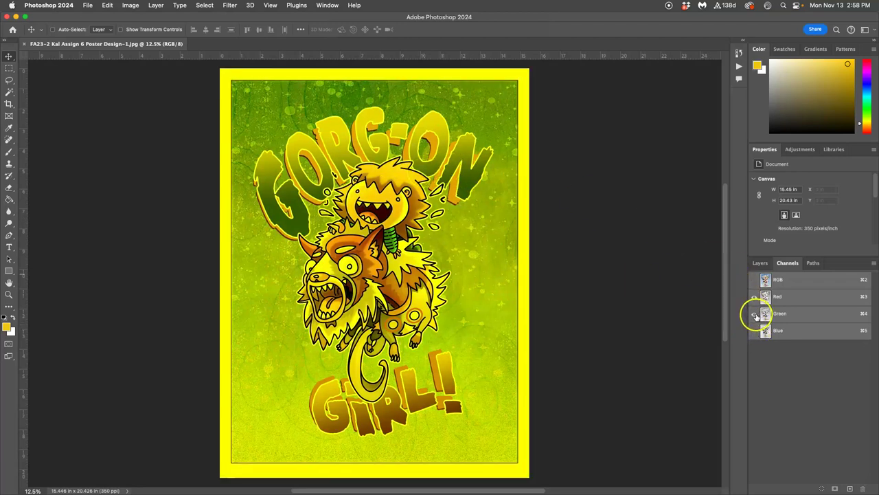
left_click(754, 314)
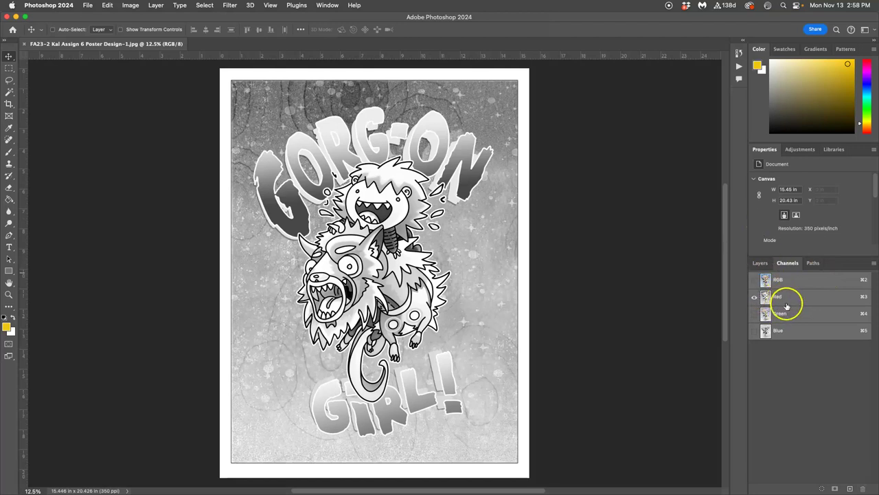
Leave the Red-only channel view and show all RGB channels via the composite eye icon
left_click(766, 298)
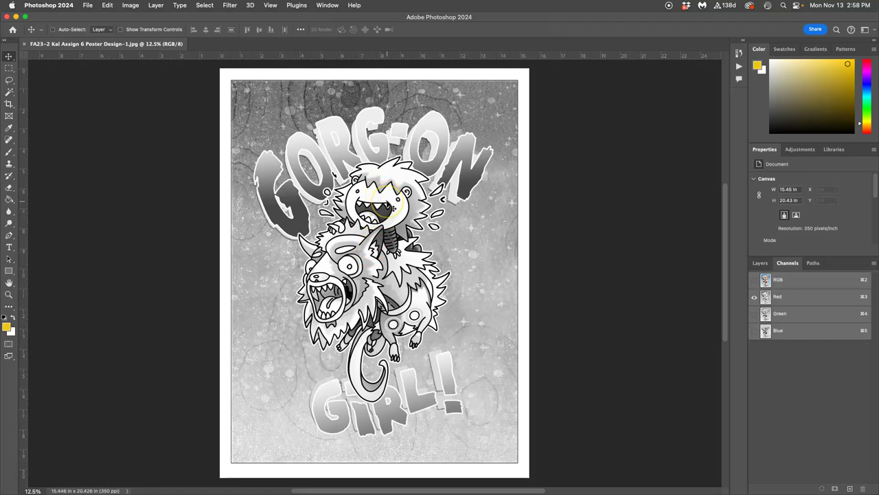
left_click(382, 205)
left_click(754, 280)
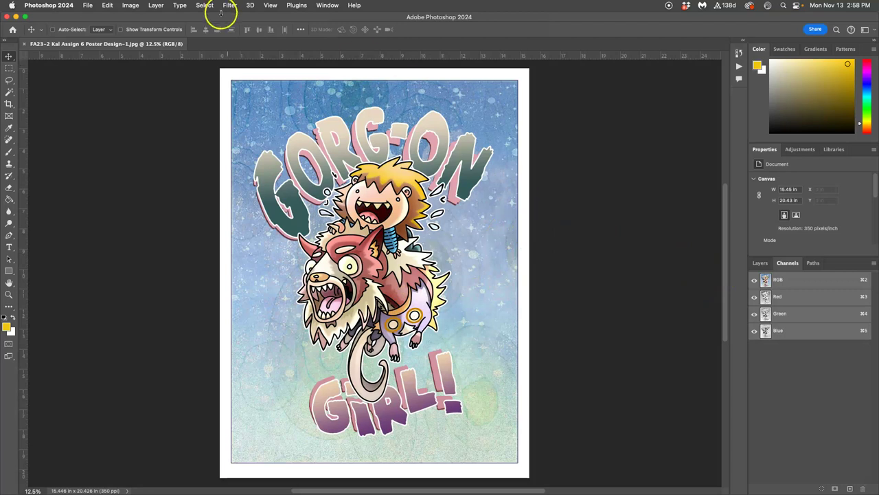
Convert the poster to CMYK Color with the U.S. Web Coated (SWOP) v2 profile, then return to Layers
left_click(131, 5)
mouse_move(135, 19)
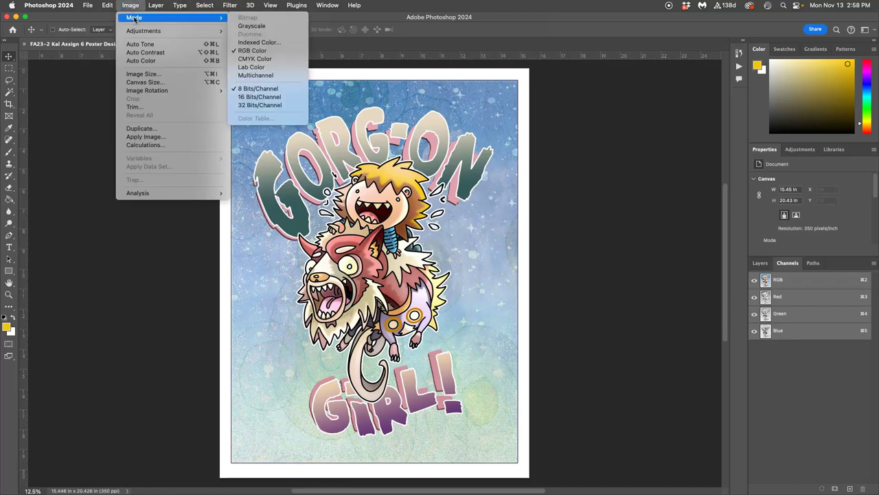
left_click(259, 60)
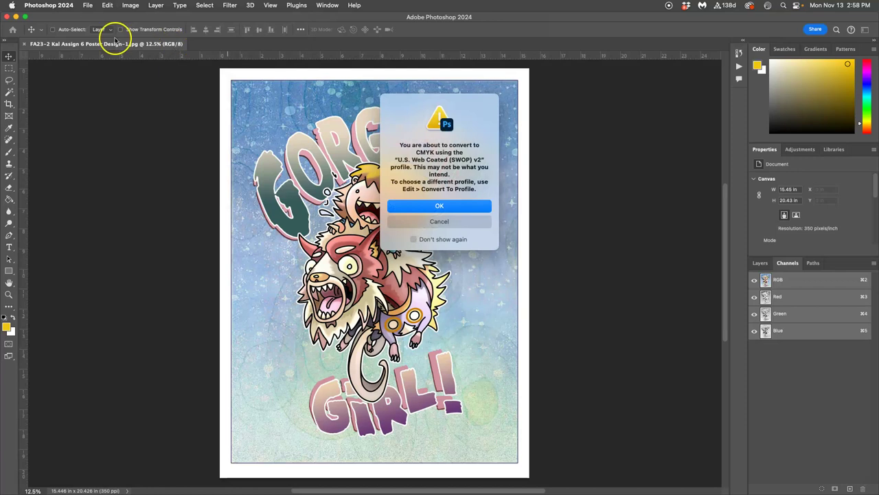
left_click(441, 207)
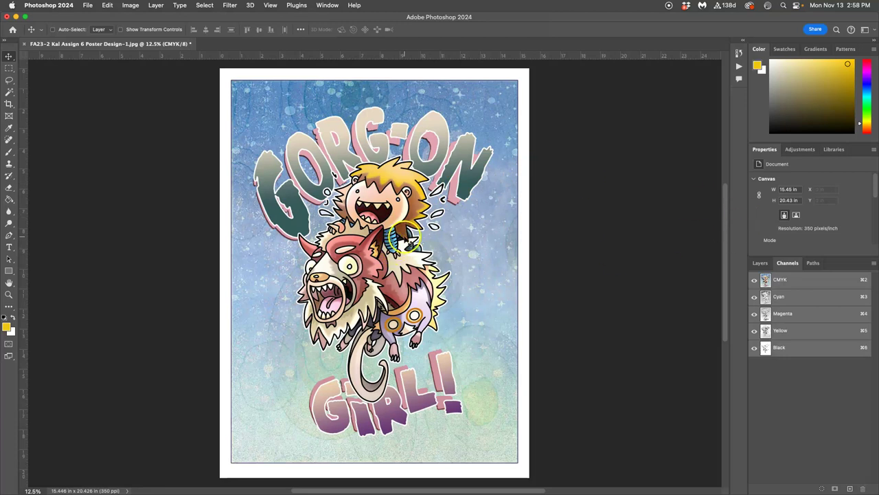
left_click(759, 262)
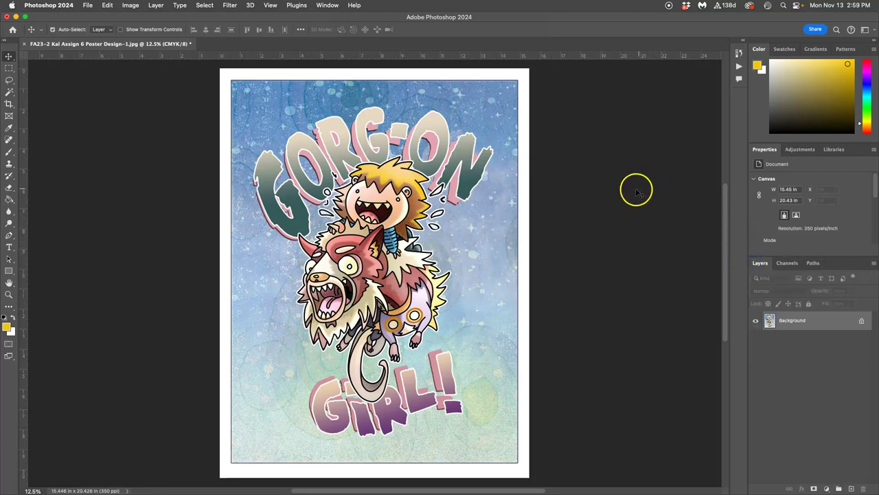
Zoom in and flip between the Open and CMYK Color history states, ending on CMYK, zoomed out
key("super+equal")
key("super+equal")
key("super+equal")
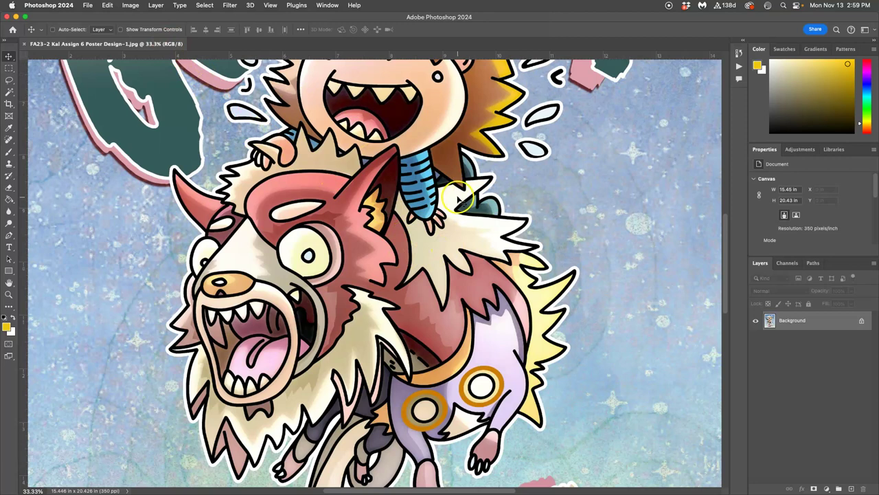
left_click(739, 54)
left_click(660, 93)
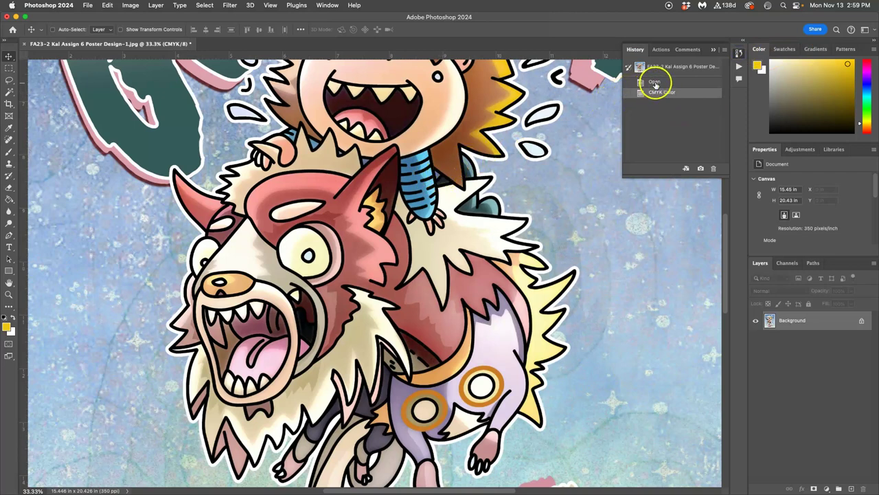
left_click(654, 83)
left_click(657, 94)
left_click(657, 83)
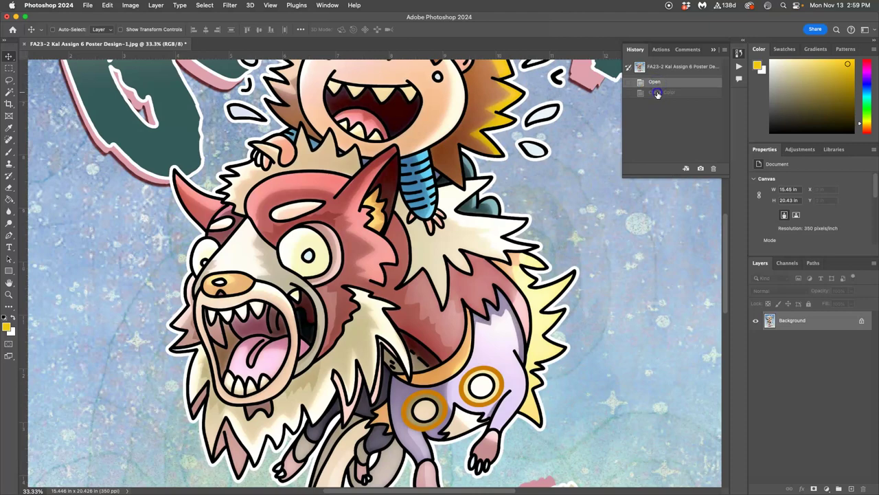
left_click(657, 93)
scroll(542, 244, "down", 5)
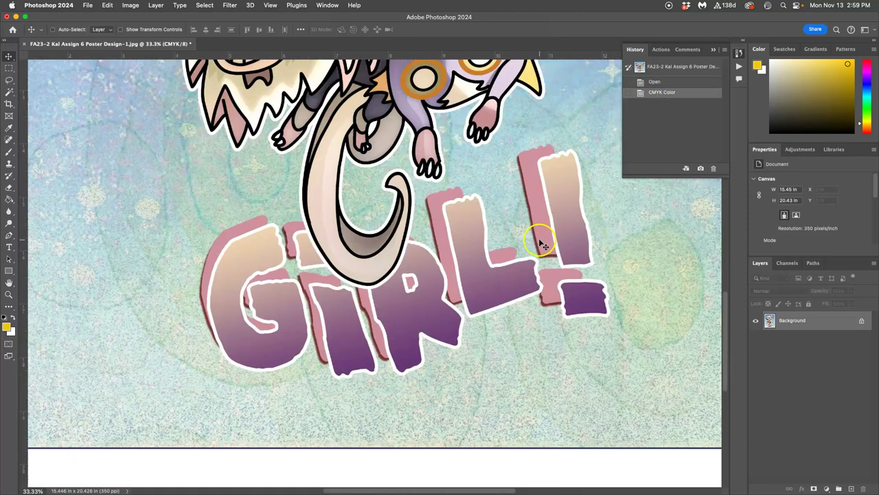
left_click(654, 83)
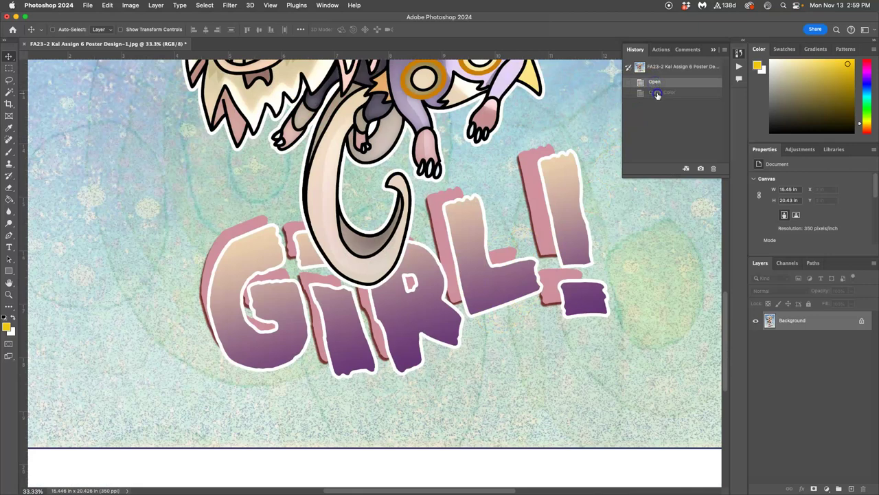
left_click(657, 94)
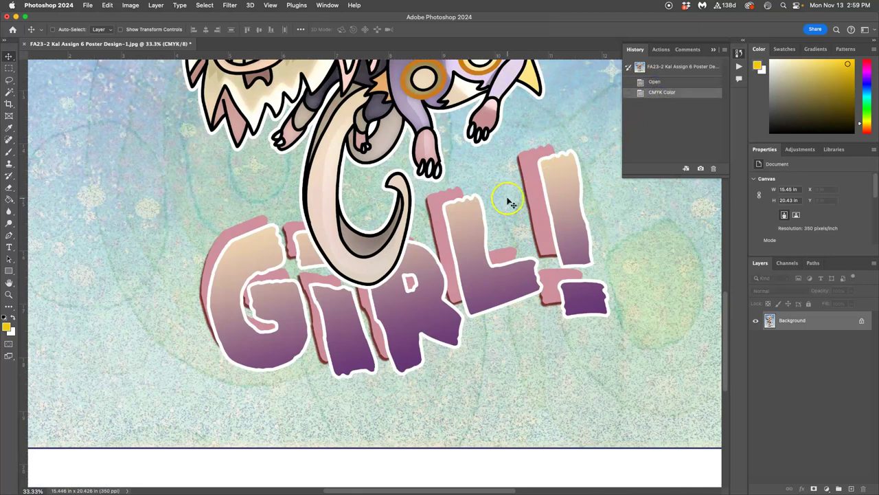
key("super+minus")
key("super+minus")
key("super+minus")
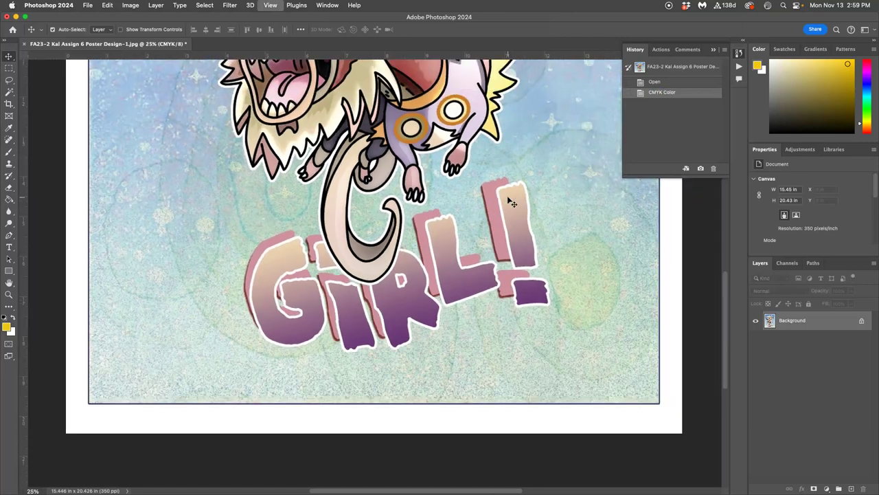
In Channels, hide Cyan, Magenta and Yellow to view Black alone, then restore them
left_click(787, 263)
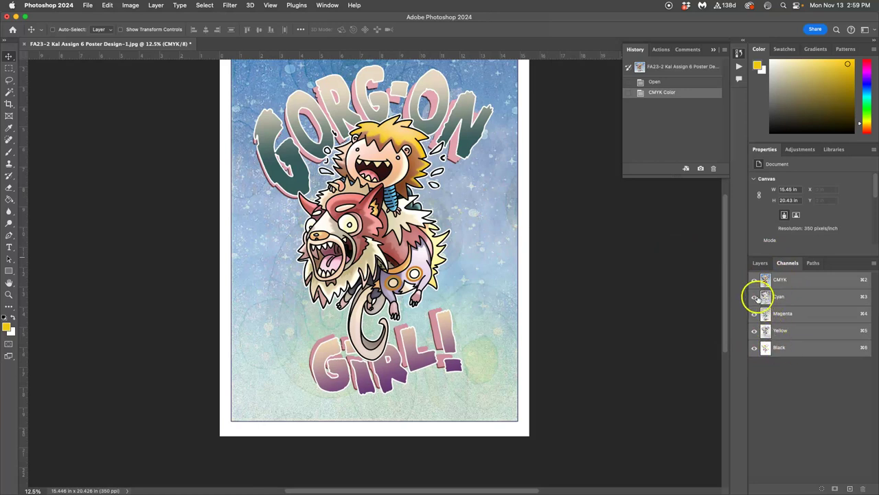
left_click(754, 296)
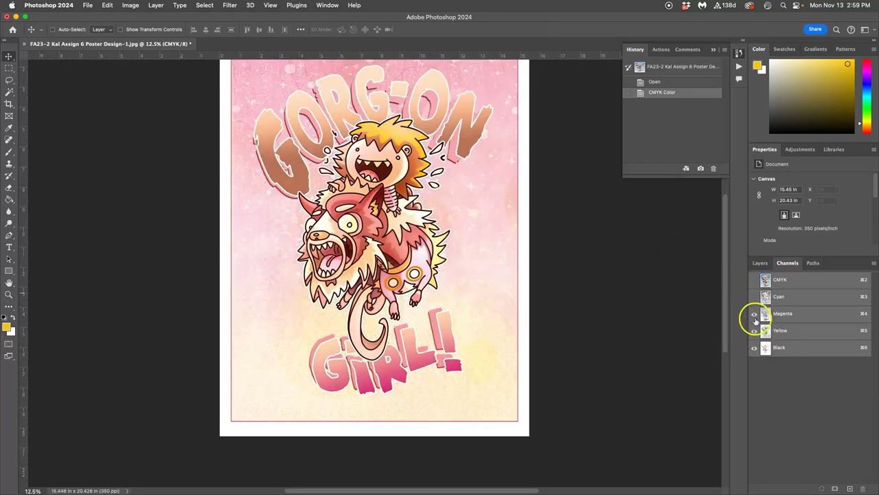
left_click(754, 314)
left_click(755, 330)
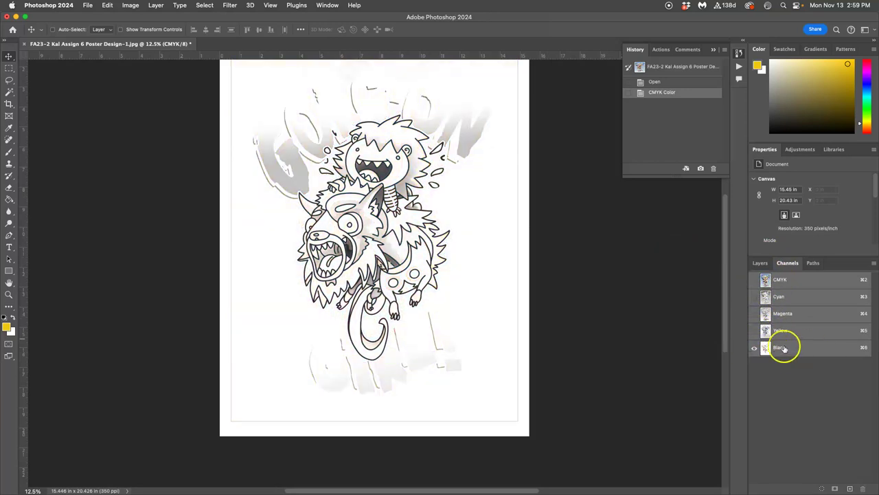
scroll(403, 255, "up", 3)
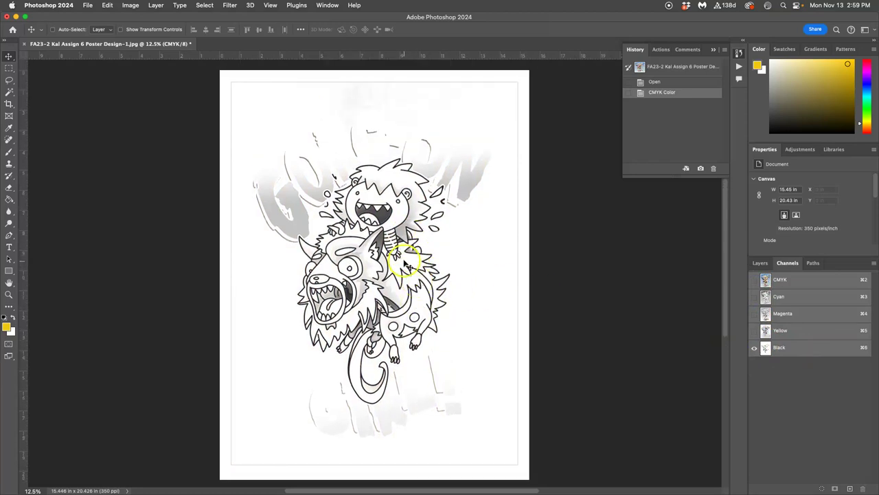
left_click(754, 330)
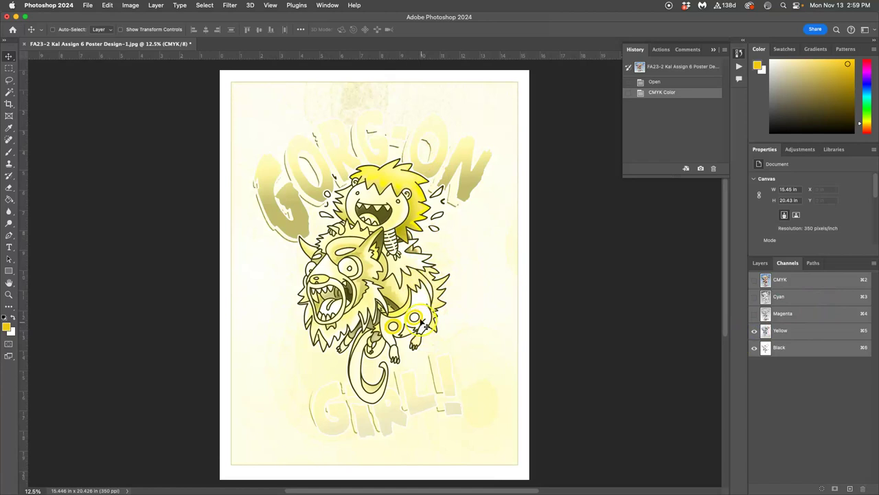
left_click(754, 314)
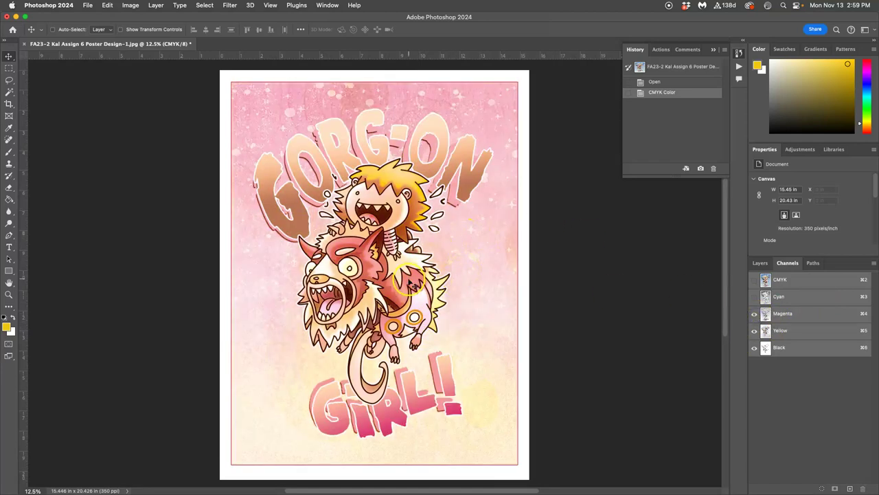
left_click(754, 296)
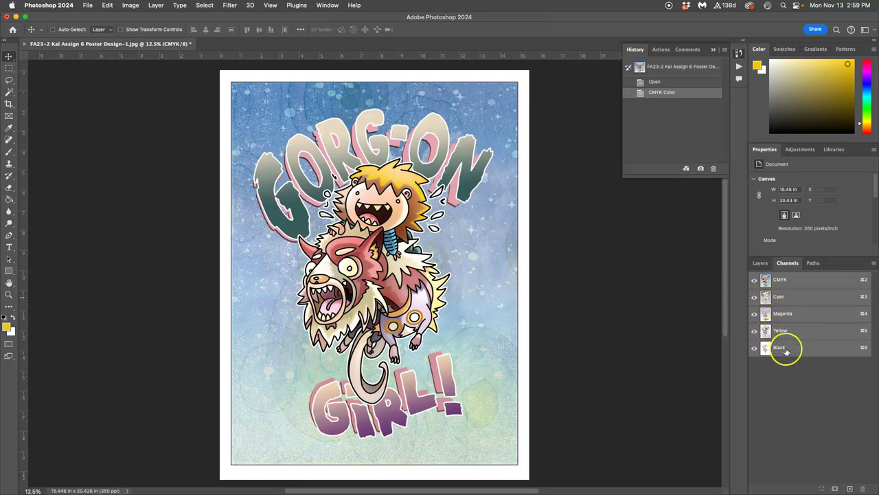
Toggle the Yellow plate off and back on, then drag the Photoshop window down to reveal the desktop
left_click(754, 331)
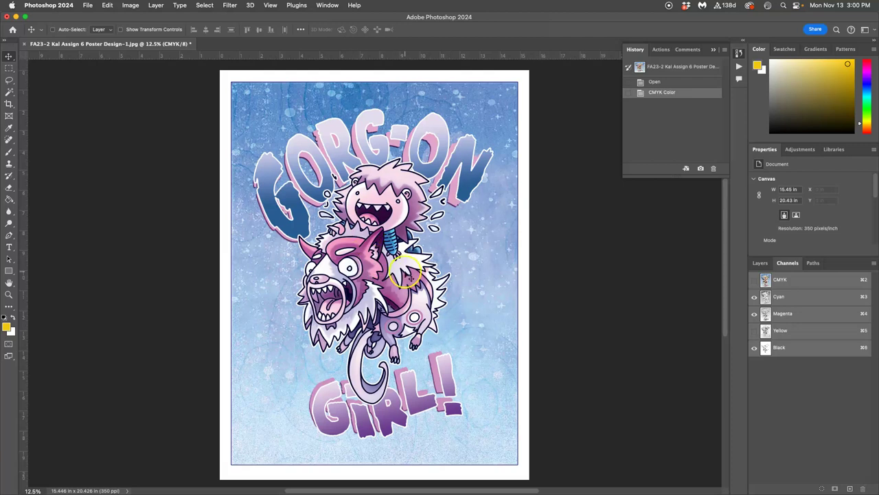
left_click(754, 332)
left_click(754, 332)
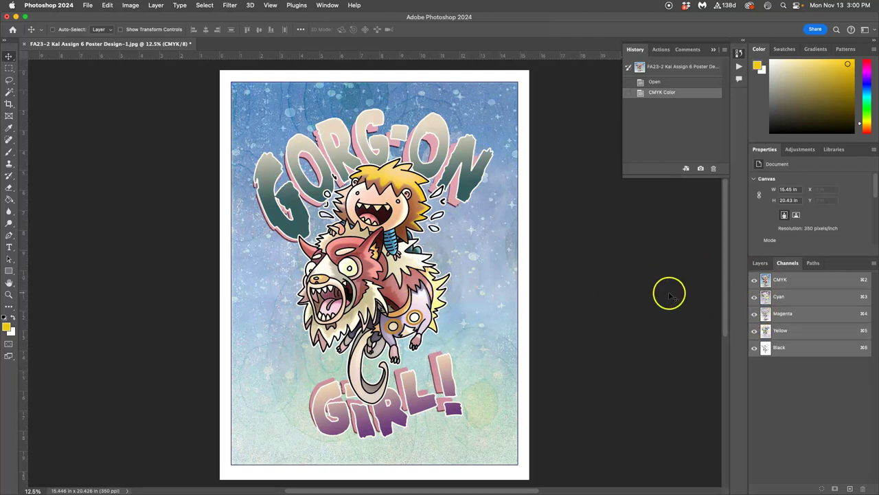
left_click_drag(588, 20, 573, 324)
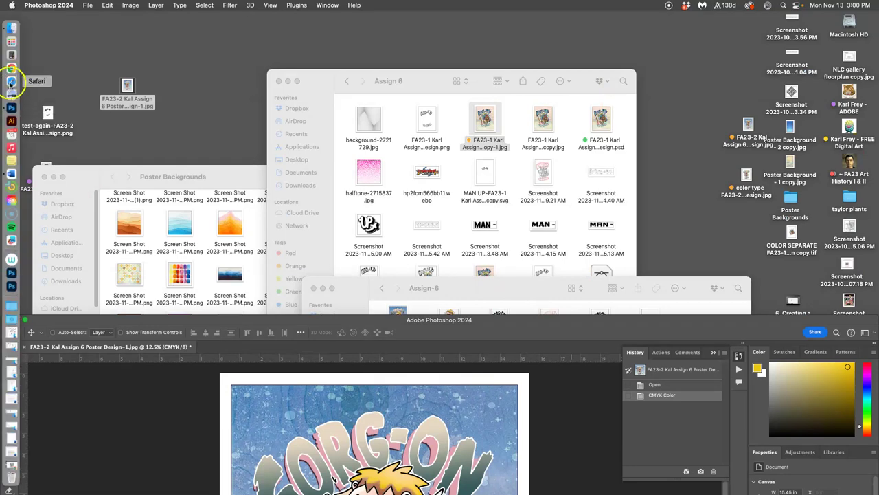